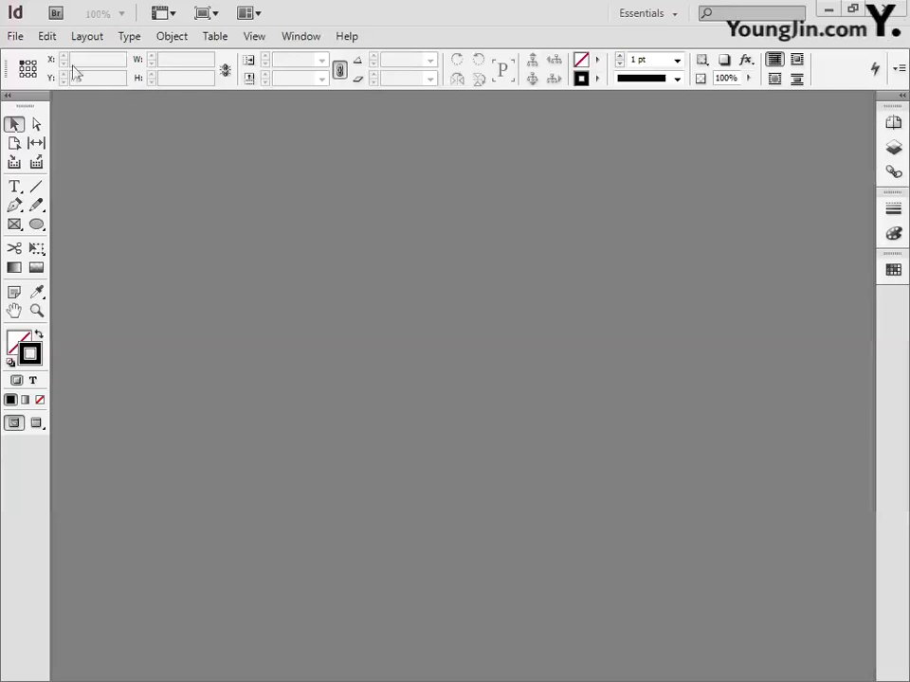
# - Start a new one-page A4 document for print with facing pages turned off
pyautogui.click(14, 36)
pyautogui.moveTo(49, 57)
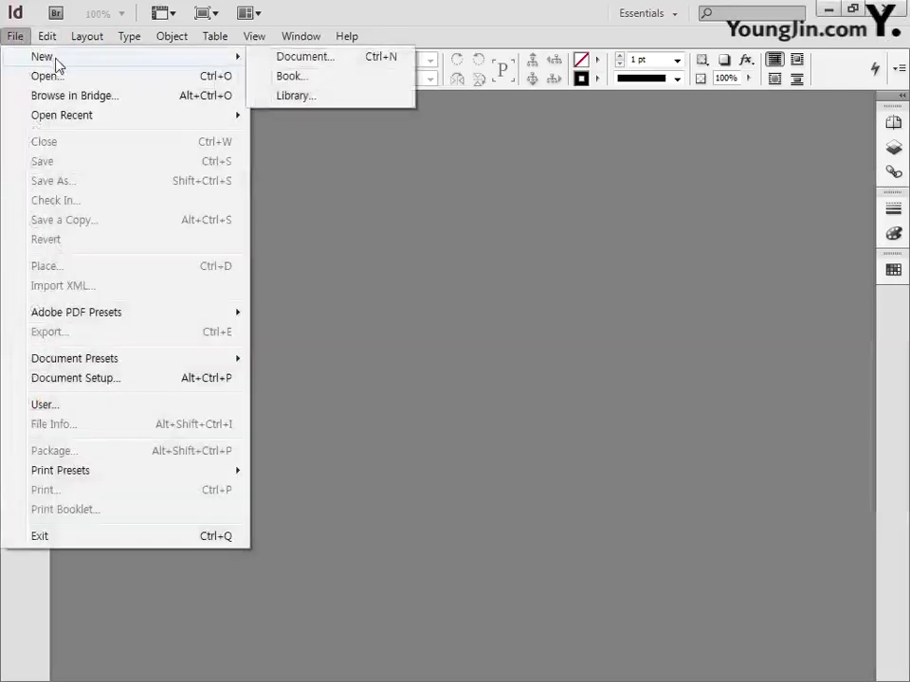
pyautogui.click(285, 59)
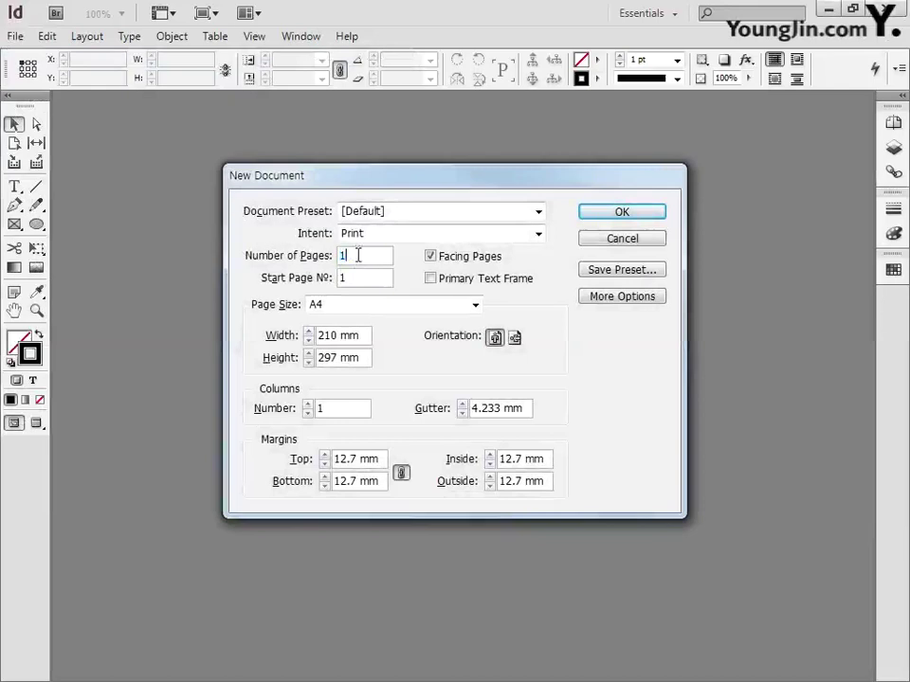
pyautogui.write('1')
pyautogui.click(431, 255)
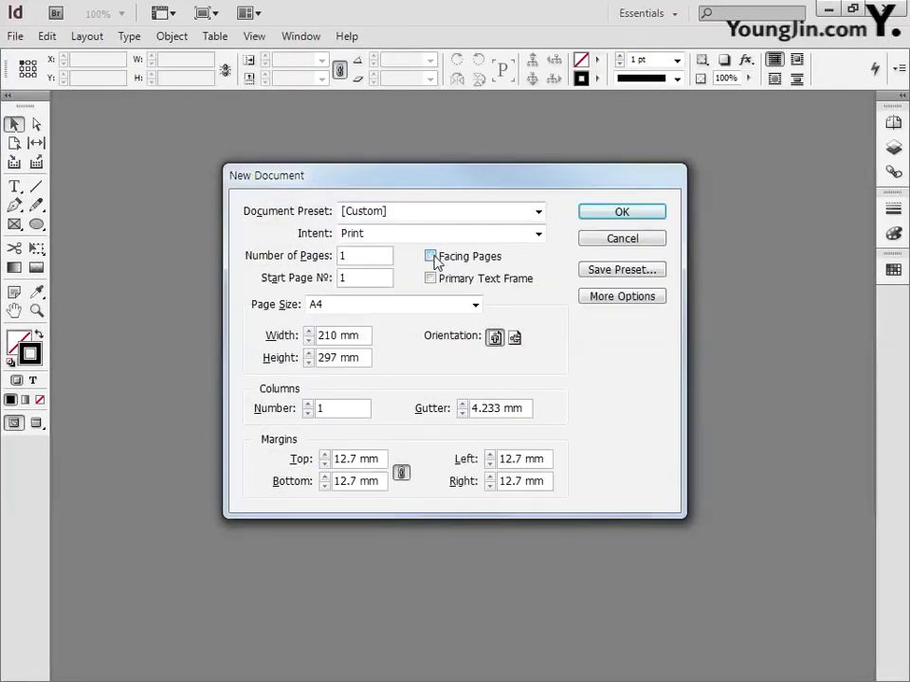
pyautogui.click(386, 311)
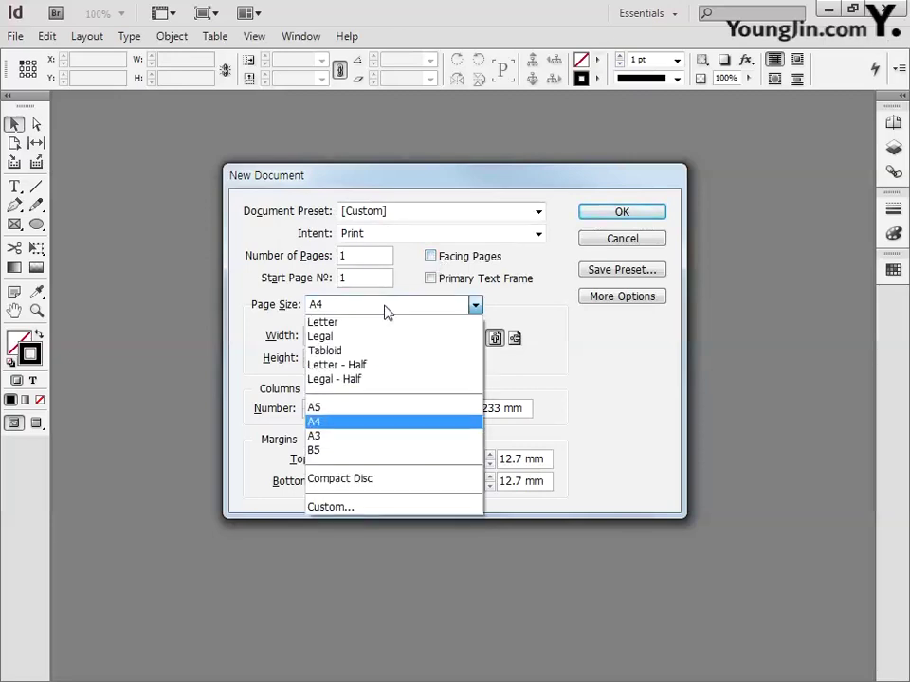
pyautogui.click(341, 424)
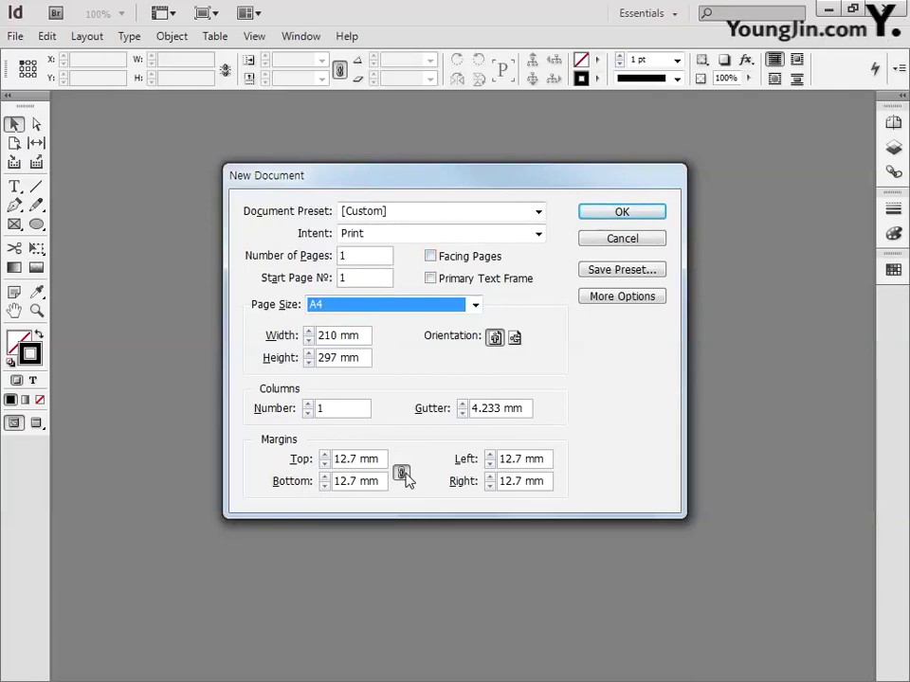
# - Unlink the margins, set top and bottom to 35.5 mm and left and right to 22 mm, and create the document
pyautogui.moveTo(379, 459); pyautogui.dragTo(255, 466)
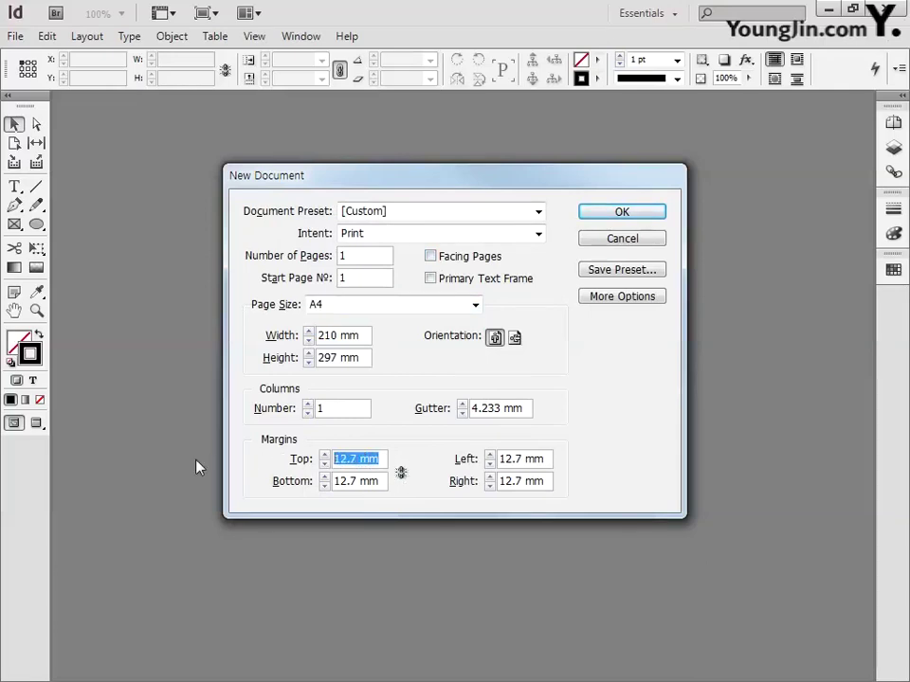
pyautogui.write('35')
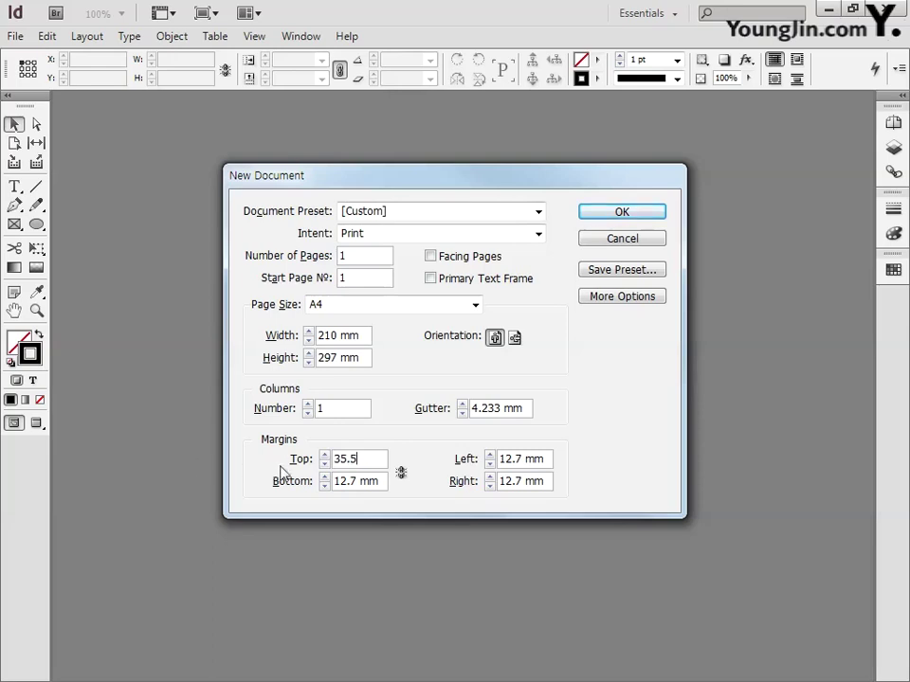
pyautogui.write('.5')
pyautogui.moveTo(379, 482); pyautogui.dragTo(243, 484)
pyautogui.write('35.')
pyautogui.moveTo(544, 460); pyautogui.dragTo(456, 462)
pyautogui.write('22')
pyautogui.moveTo(540, 480); pyautogui.dragTo(456, 481)
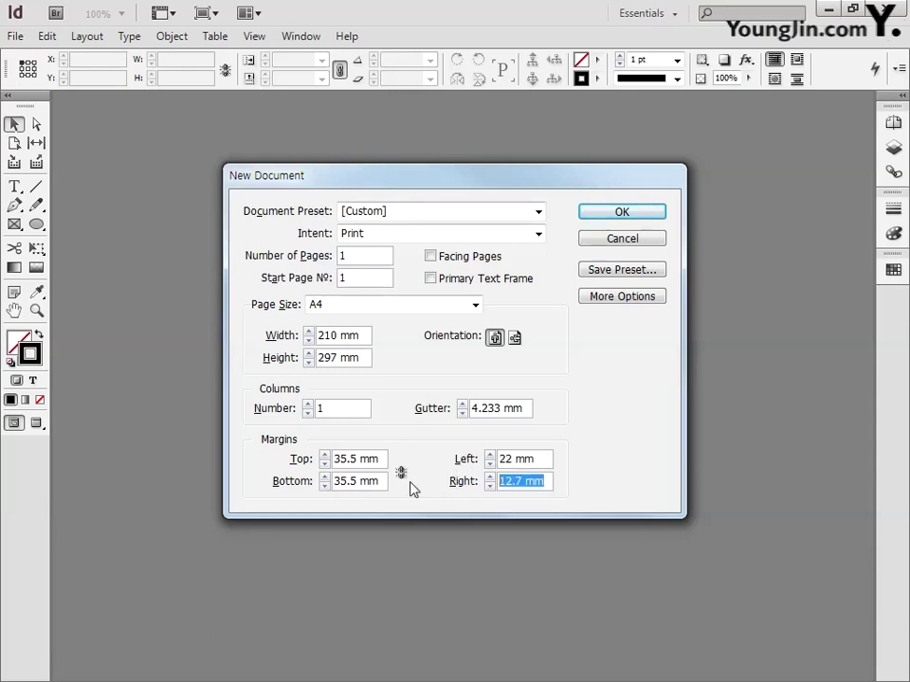
pyautogui.write('22')
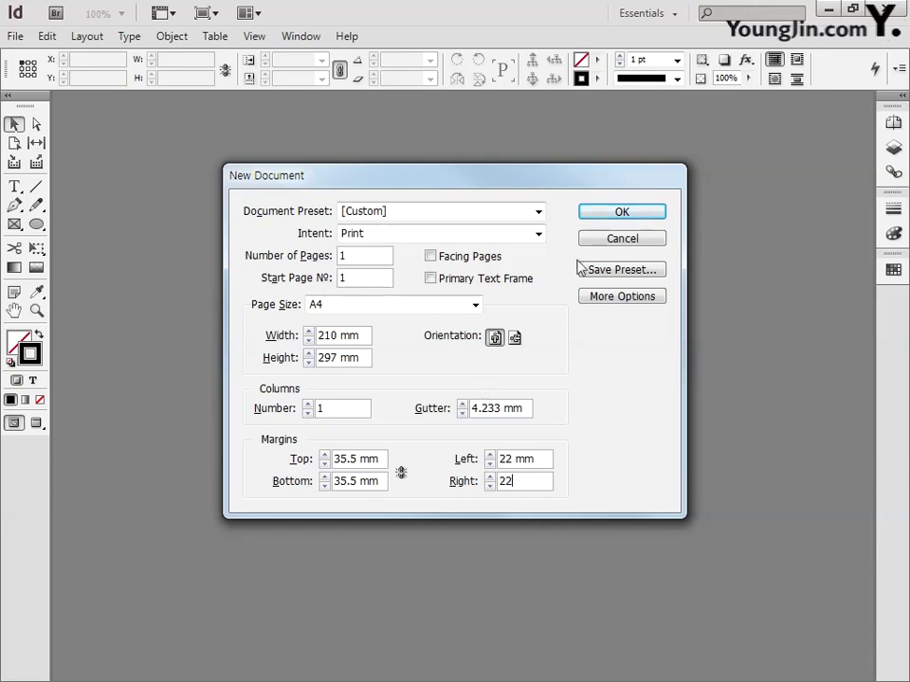
pyautogui.click(609, 210)
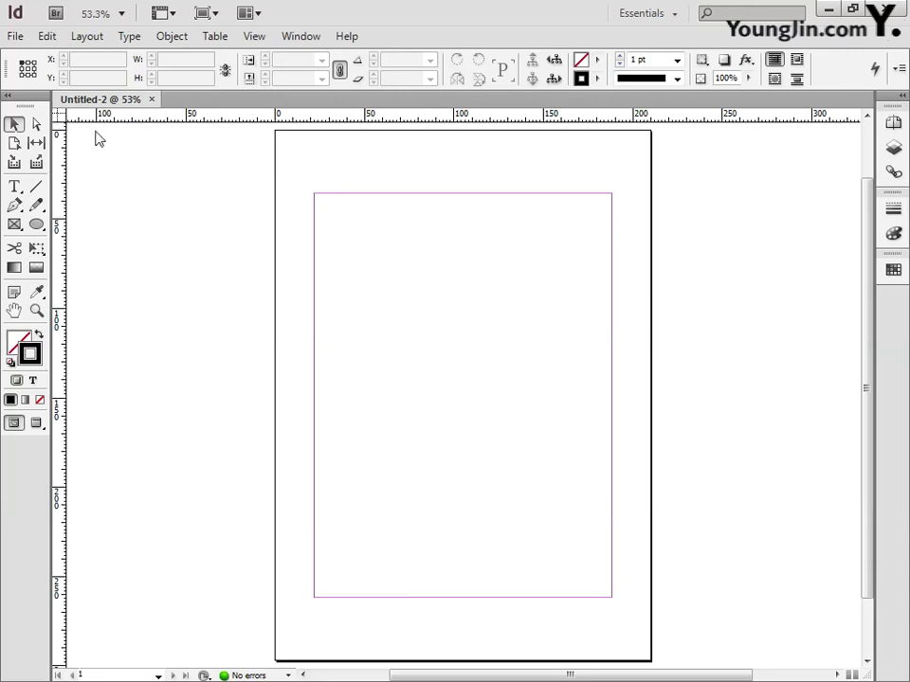
# - Move the ruler zero point to the top-left margin corner and place a vertical guide at X 3 mm
pyautogui.moveTo(59, 115); pyautogui.dragTo(315, 194)
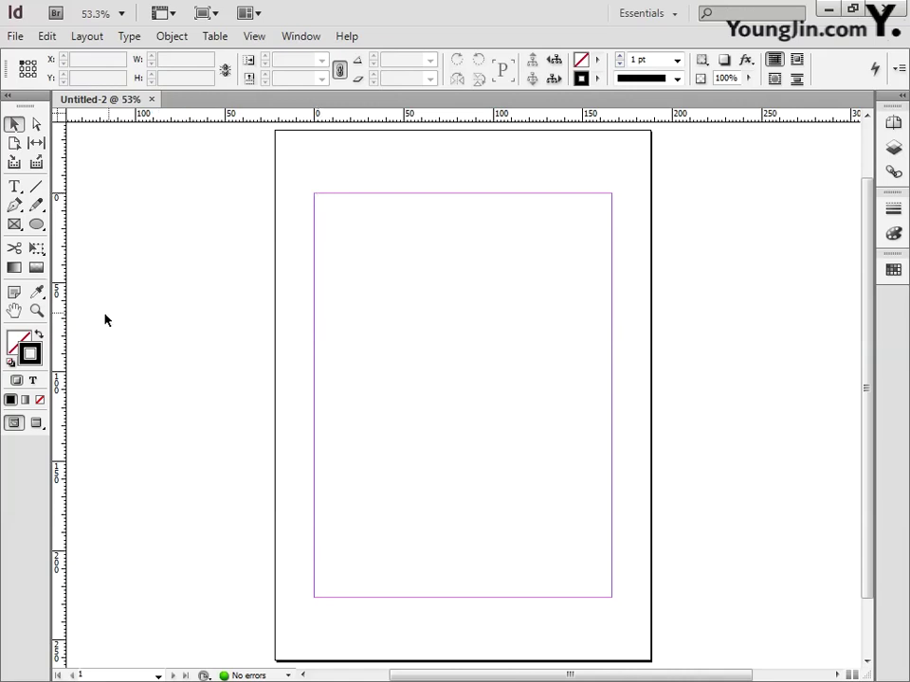
pyautogui.click(36, 311)
pyautogui.moveTo(296, 178); pyautogui.dragTo(345, 229)
pyautogui.moveTo(61, 331); pyautogui.dragTo(422, 338)
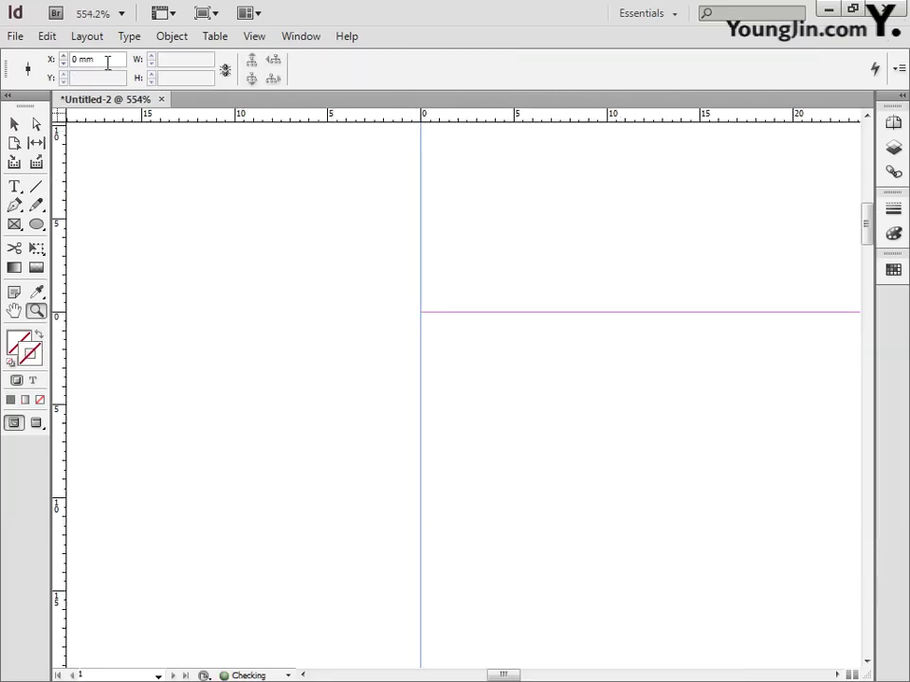
pyautogui.write('3')
pyautogui.press('Return')
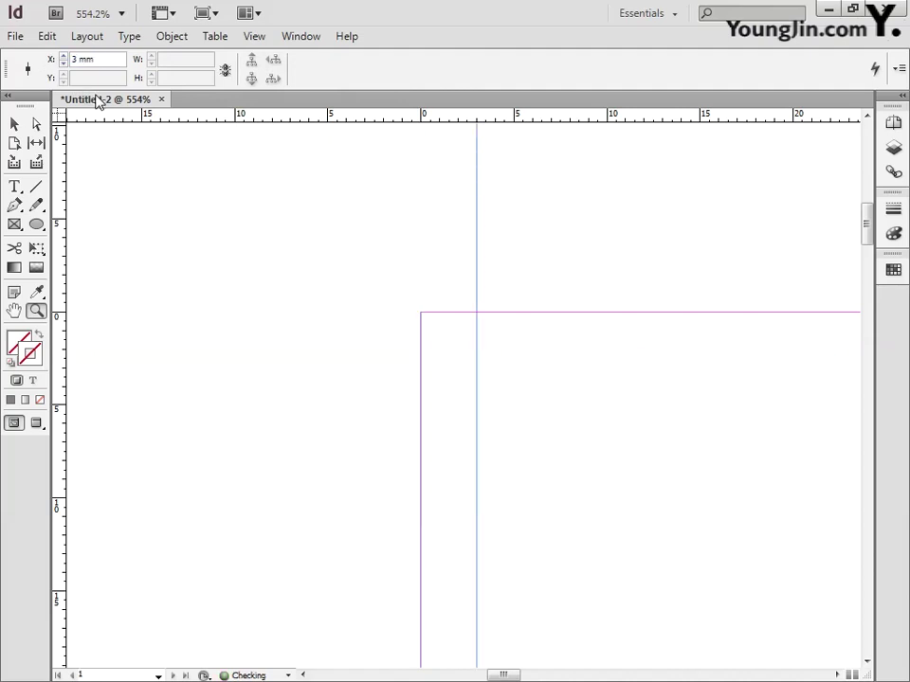
# - Add a horizontal guide just inside the top margin at Y 3 mm
pyautogui.moveTo(315, 118); pyautogui.dragTo(425, 316)
pyautogui.moveTo(111, 78); pyautogui.dragTo(34, 77)
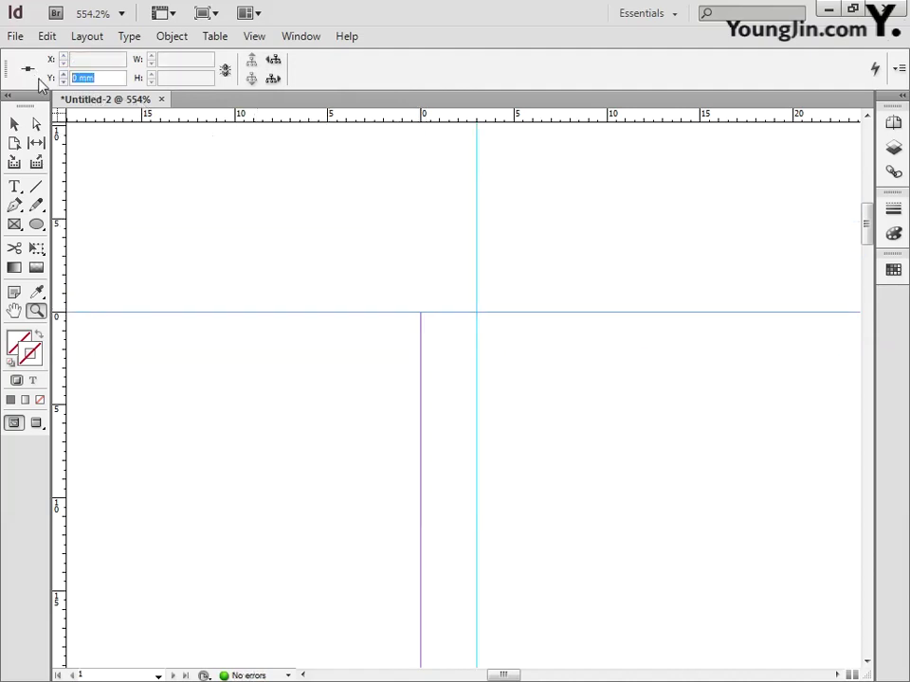
pyautogui.write('3')
pyautogui.press('Return')
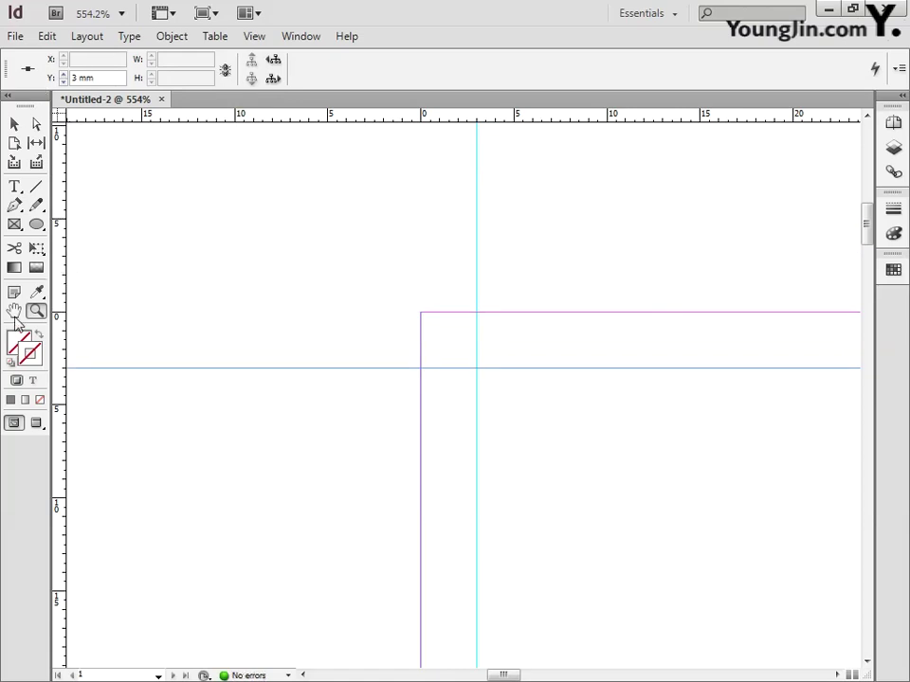
# - Add a horizontal guide just inside the bottom margin at Y 223 mm
pyautogui.doubleClick(15, 311)
pyautogui.moveTo(588, 576); pyautogui.dragTo(636, 613)
pyautogui.moveTo(357, 120); pyautogui.dragTo(411, 428)
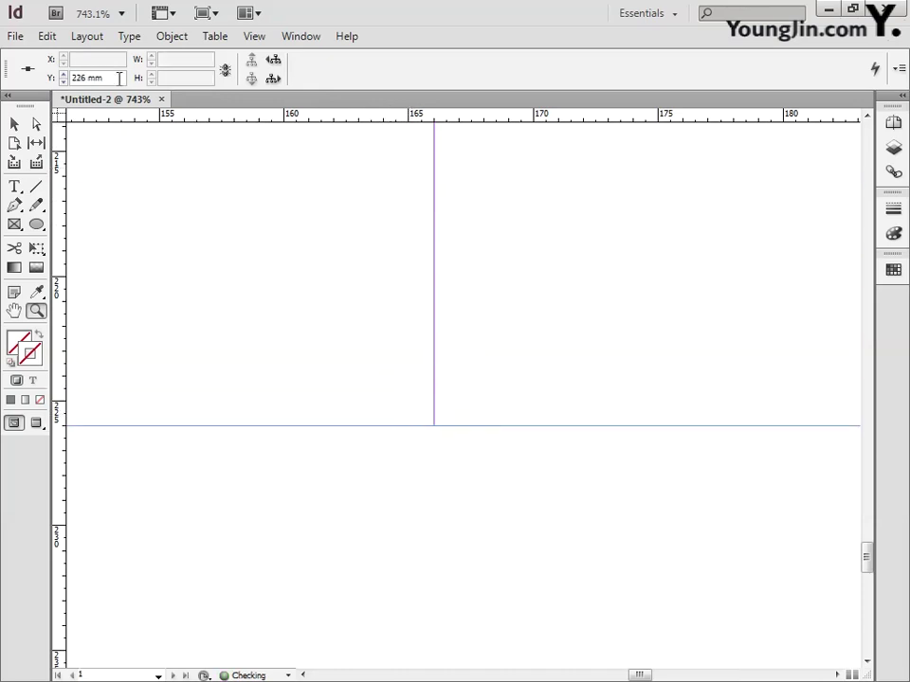
pyautogui.doubleClick(80, 77)
pyautogui.write('223')
pyautogui.press('Return')
# - Add a vertical guide just inside the right margin at X 163 mm
pyautogui.moveTo(59, 185); pyautogui.dragTo(433, 221)
pyautogui.moveTo(83, 59); pyautogui.dragTo(10, 59)
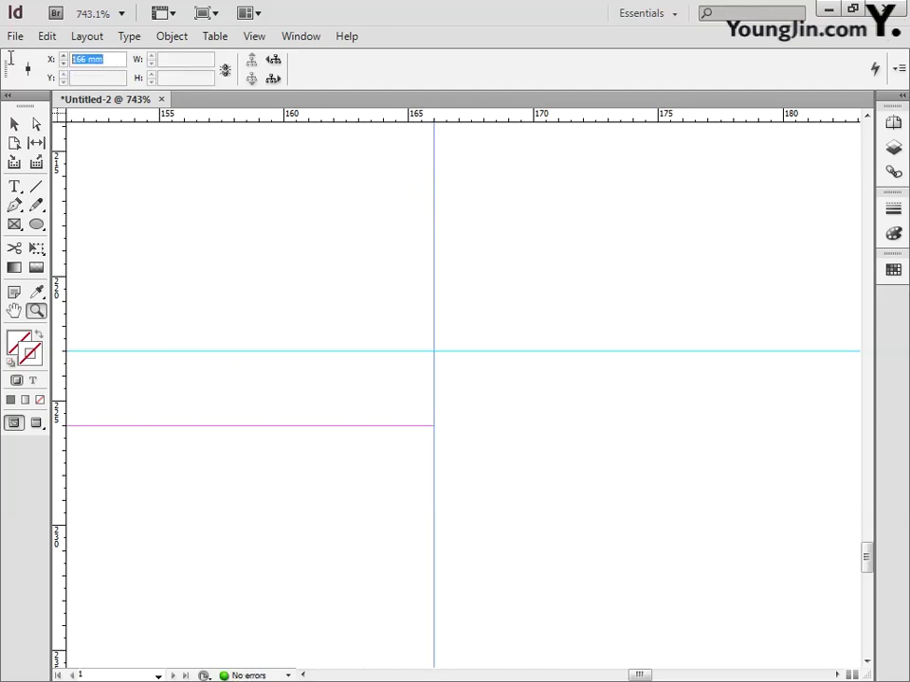
pyautogui.write('163')
pyautogui.press('Return')
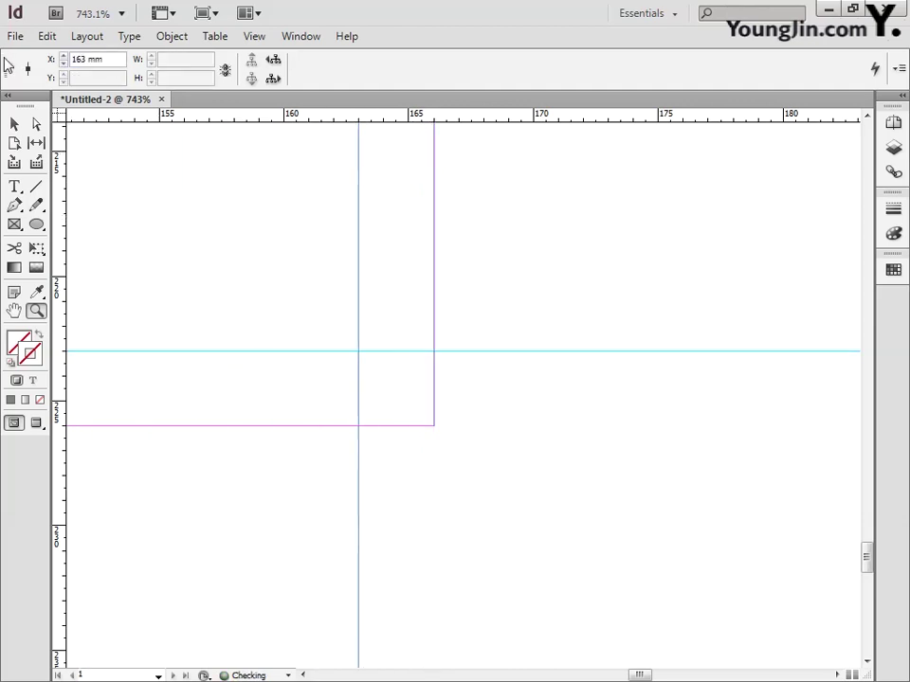
# - Draw a vertical line above the top-left margin corner and a horizontal line about 7.3 mm long to its left
pyautogui.click(14, 311)
pyautogui.doubleClick(15, 311)
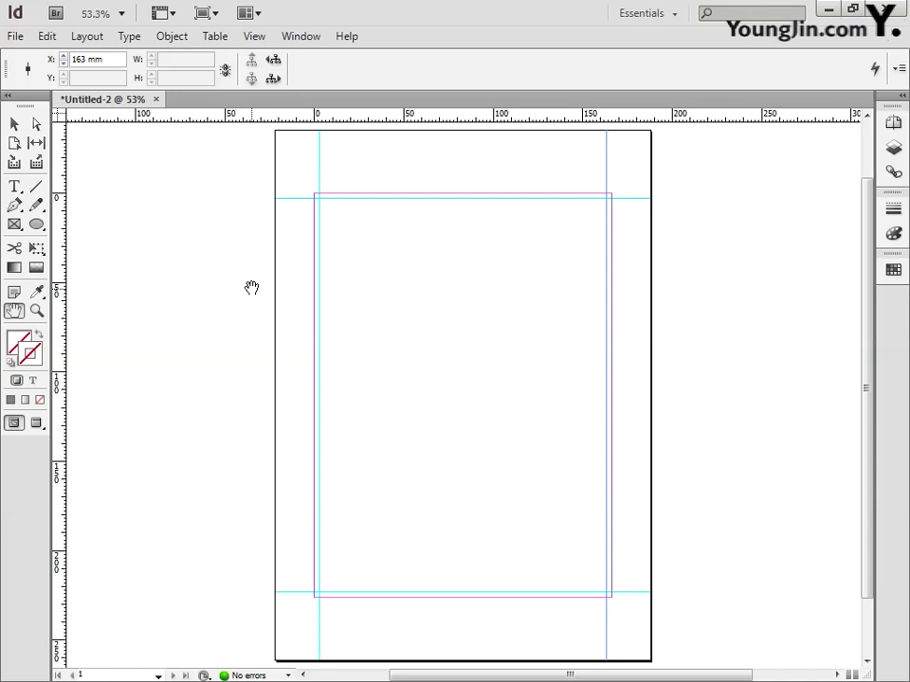
pyautogui.click(36, 311)
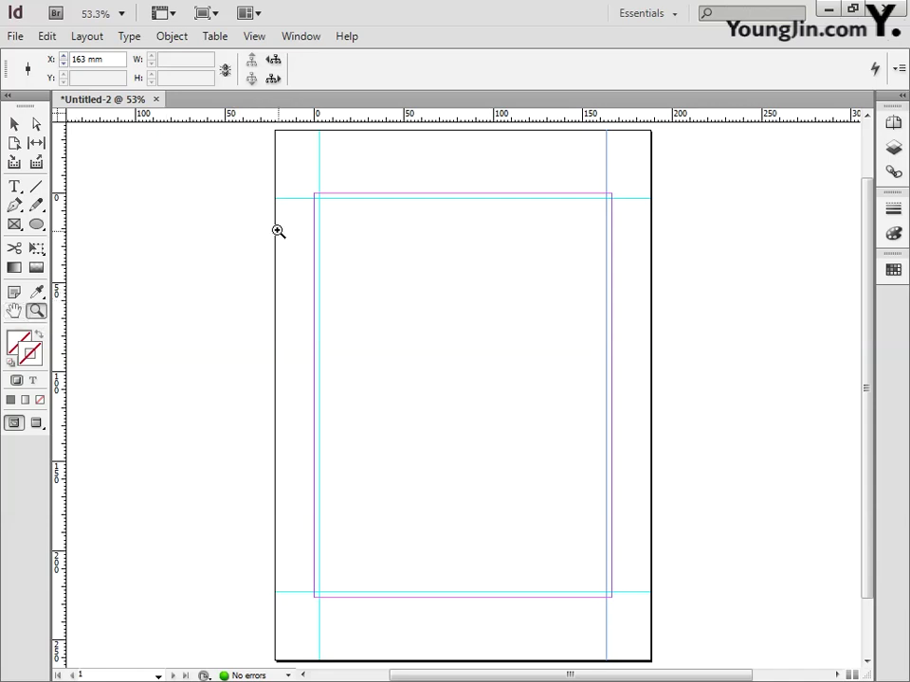
pyautogui.moveTo(287, 173); pyautogui.dragTo(366, 234)
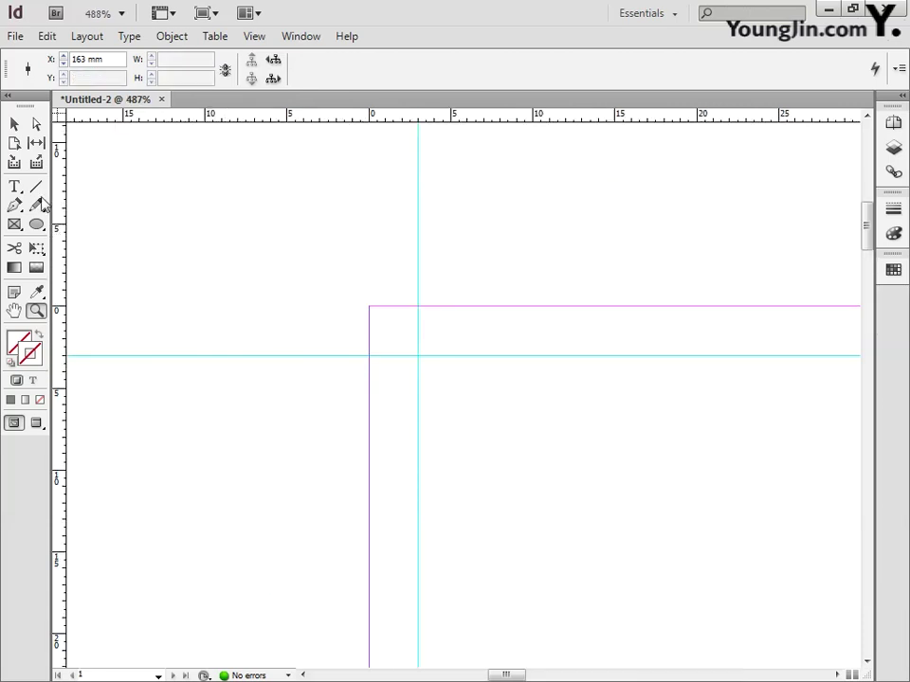
pyautogui.click(38, 188)
pyautogui.moveTo(389, 275); pyautogui.dragTo(389, 175)
pyautogui.moveTo(330, 339); pyautogui.dragTo(210, 338)
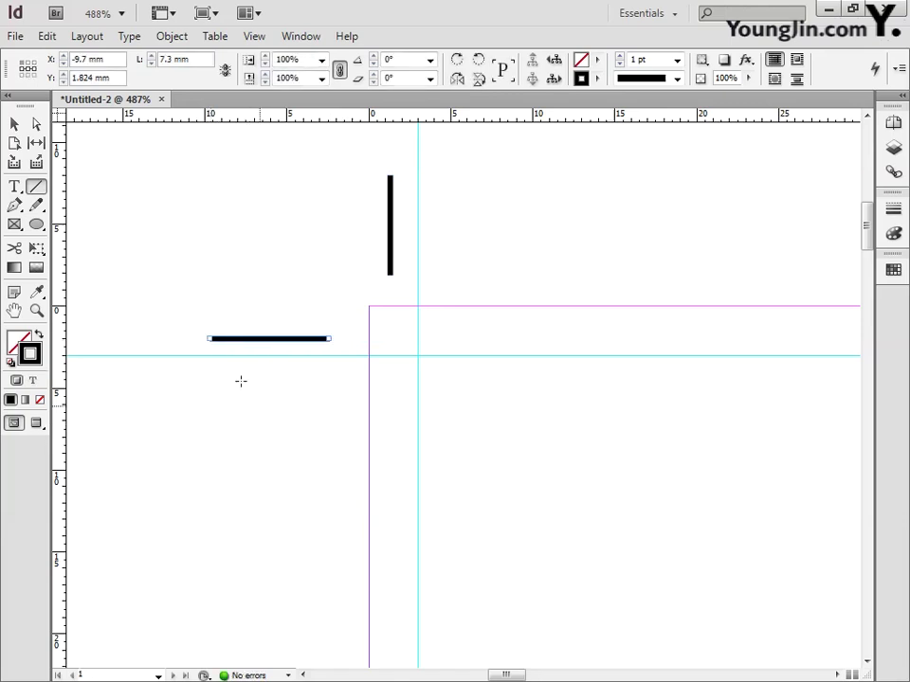
# - Set the length of both the horizontal and the vertical line to 5 mm
pyautogui.press('v')
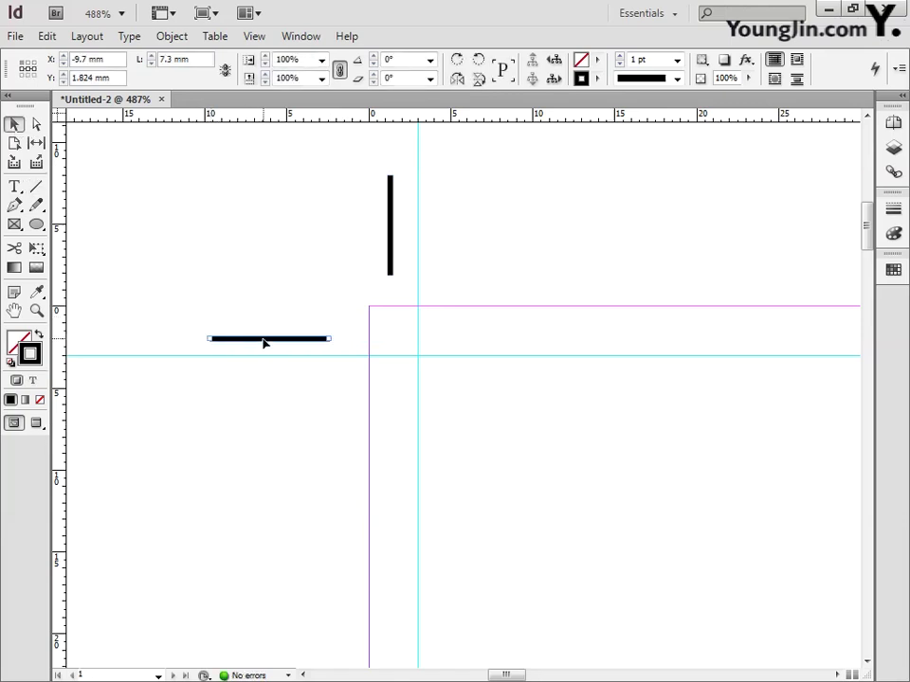
pyautogui.click(154, 58)
pyautogui.write('5')
pyautogui.press('Return')
pyautogui.click(389, 242)
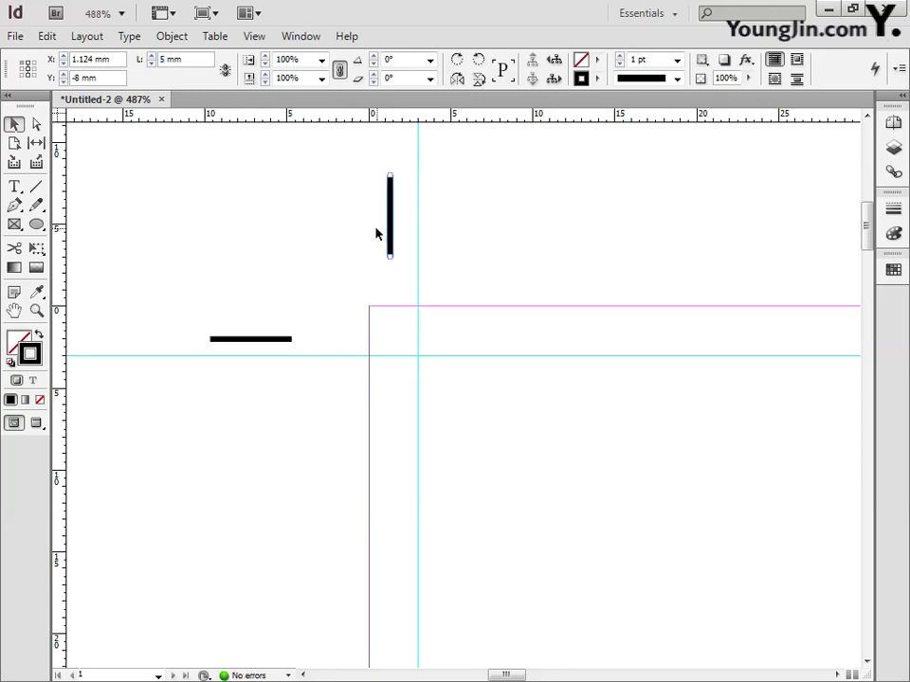
pyautogui.click(376, 228)
# - Align the two lines to the 3 mm guides outside the top-left margin corner and copy both
pyautogui.moveTo(389, 231); pyautogui.dragTo(415, 281)
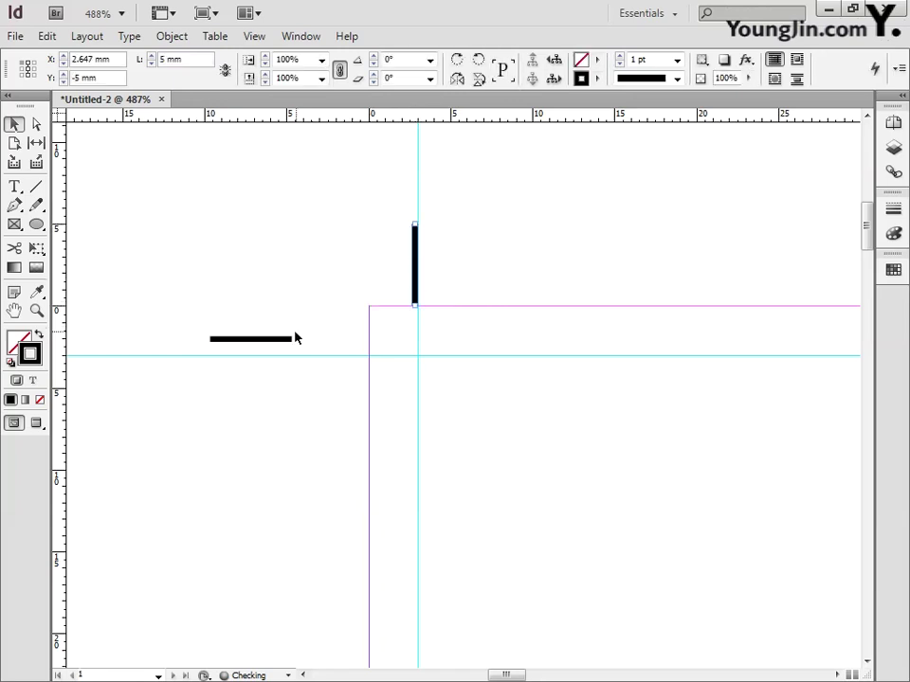
pyautogui.moveTo(289, 338); pyautogui.dragTo(351, 357)
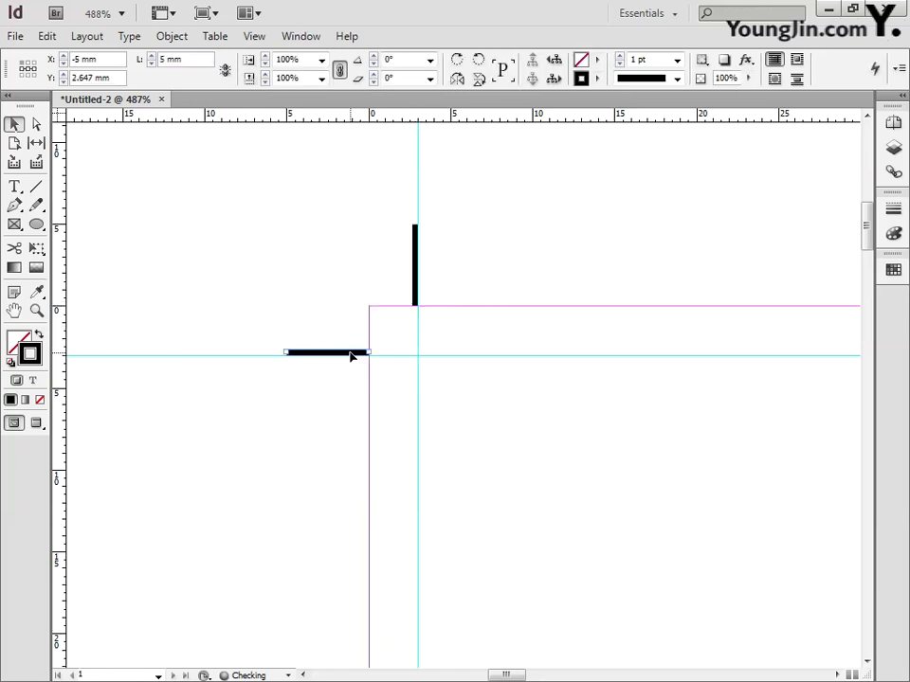
pyautogui.keyDown('shift'); pyautogui.click(416, 283); pyautogui.keyUp('shift')
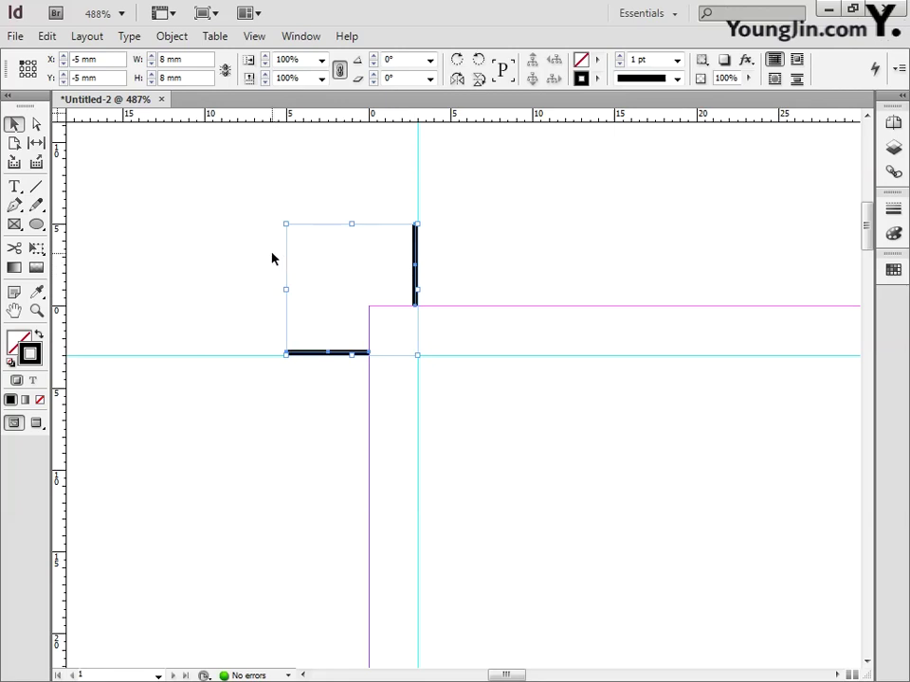
pyautogui.click(269, 257)
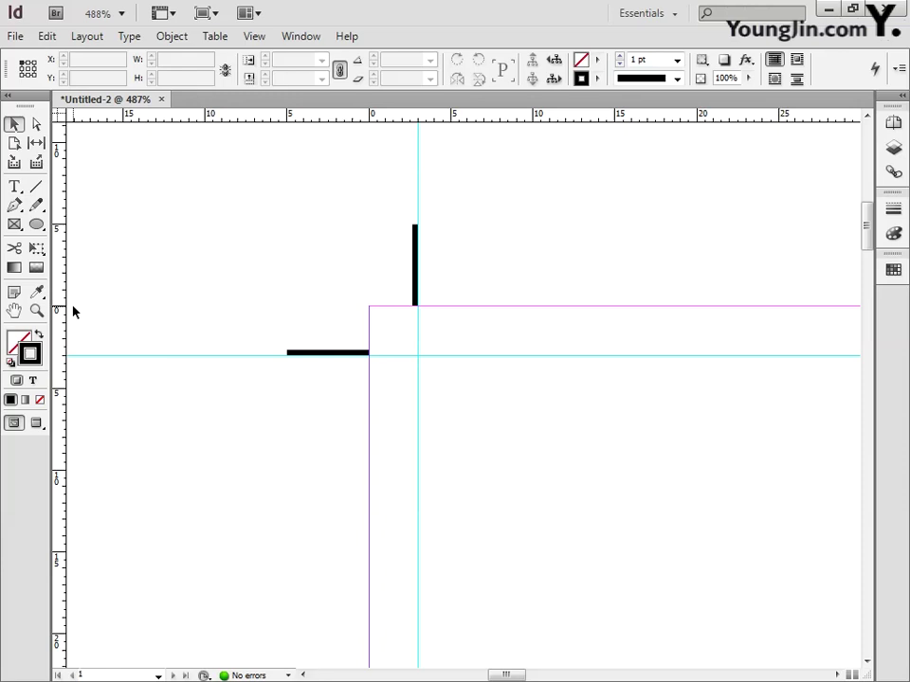
# - Paste the crop marks at the top-right margin corner, aligning the vertical one to X 163 mm and the horizontal one to the upper guide
pyautogui.click(37, 311)
pyautogui.hotkey('ctrl', '0')
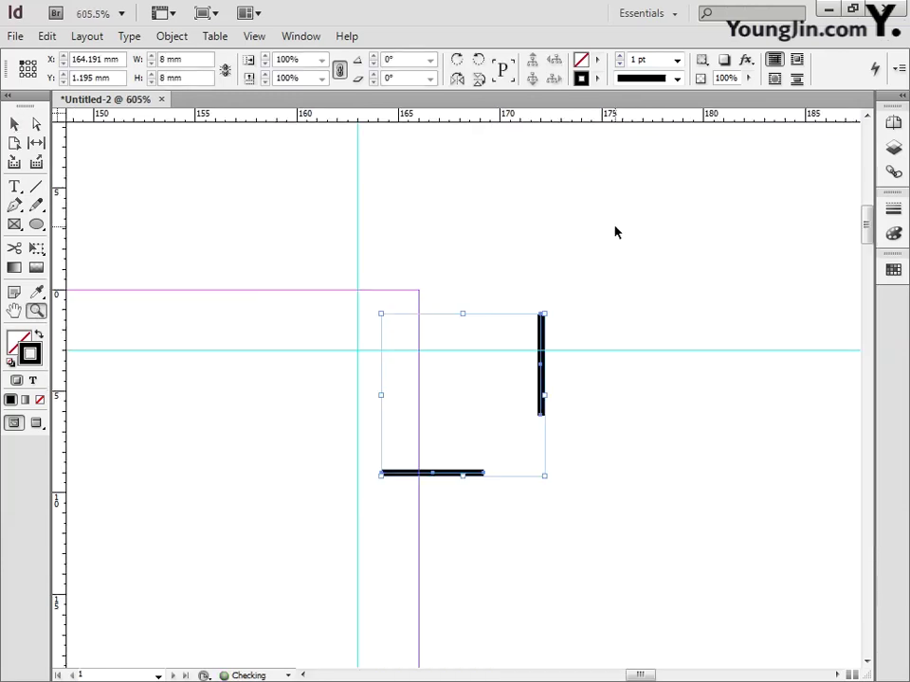
pyautogui.press('v')
pyautogui.click(439, 321)
pyautogui.moveTo(464, 474); pyautogui.dragTo(503, 349)
pyautogui.moveTo(544, 409); pyautogui.dragTo(362, 284)
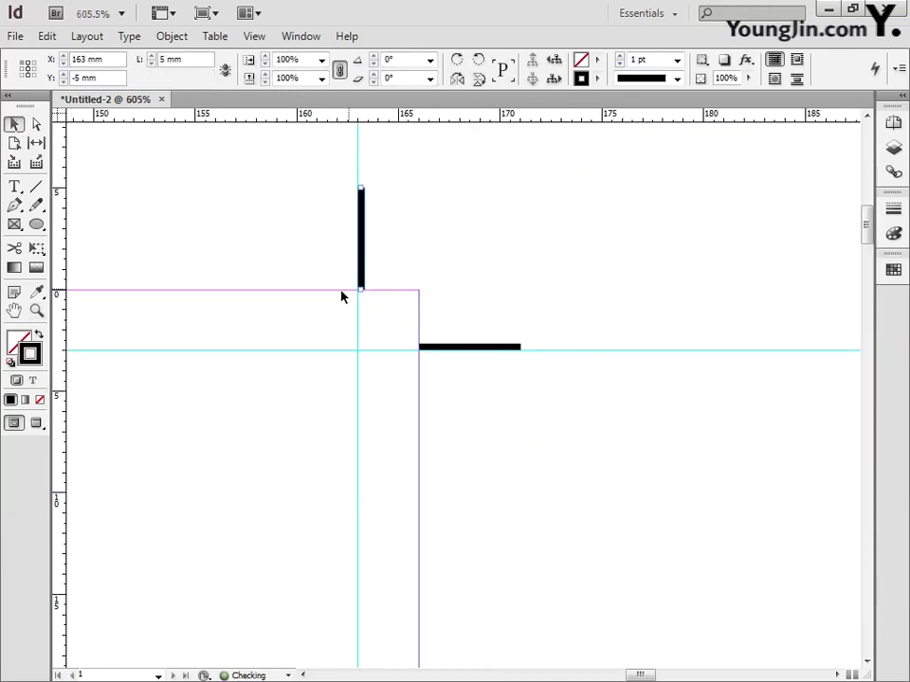
# - Paste the crop marks at the bottom-left margin corner and align each line to its guide outside the margins
pyautogui.click(37, 311)
pyautogui.hotkey('ctrl', '0')
pyautogui.moveTo(288, 580); pyautogui.dragTo(339, 617)
pyautogui.hotkey('ctrl', 'v')
pyautogui.press('v')
pyautogui.click(260, 422)
pyautogui.moveTo(449, 490); pyautogui.dragTo(421, 296)
pyautogui.click(502, 341)
pyautogui.moveTo(559, 379); pyautogui.dragTo(531, 445)
pyautogui.moveTo(440, 296); pyautogui.dragTo(439, 293)
pyautogui.click(447, 330)
# - Paste the crop marks at the bottom-right margin corner, aligning the horizontal one at X 166, Y 223 mm and the vertical one below the margin
pyautogui.doubleClick(14, 311)
pyautogui.click(37, 310)
pyautogui.moveTo(585, 576); pyautogui.dragTo(637, 611)
pyautogui.hotkey('ctrl', 'v')
pyautogui.click(19, 127)
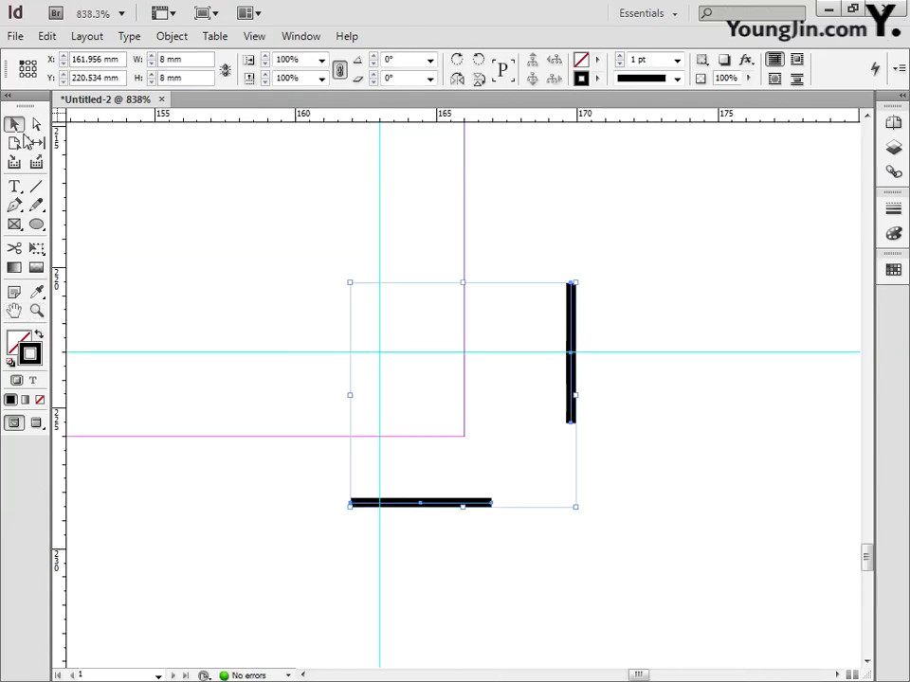
pyautogui.moveTo(568, 407); pyautogui.dragTo(381, 559)
pyautogui.moveTo(417, 504); pyautogui.dragTo(528, 366)
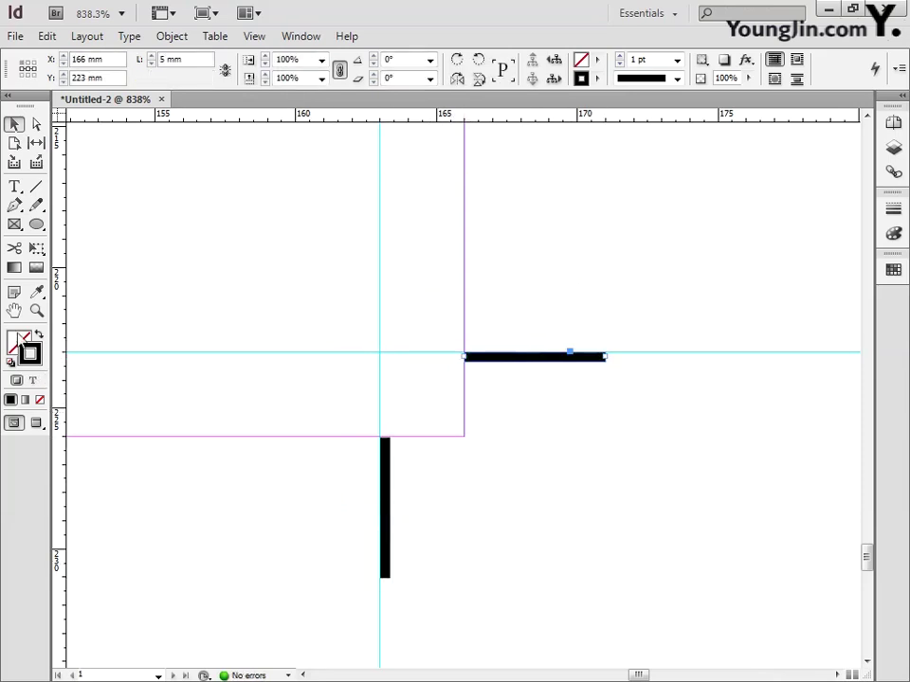
pyautogui.hotkey('ctrl', '0')
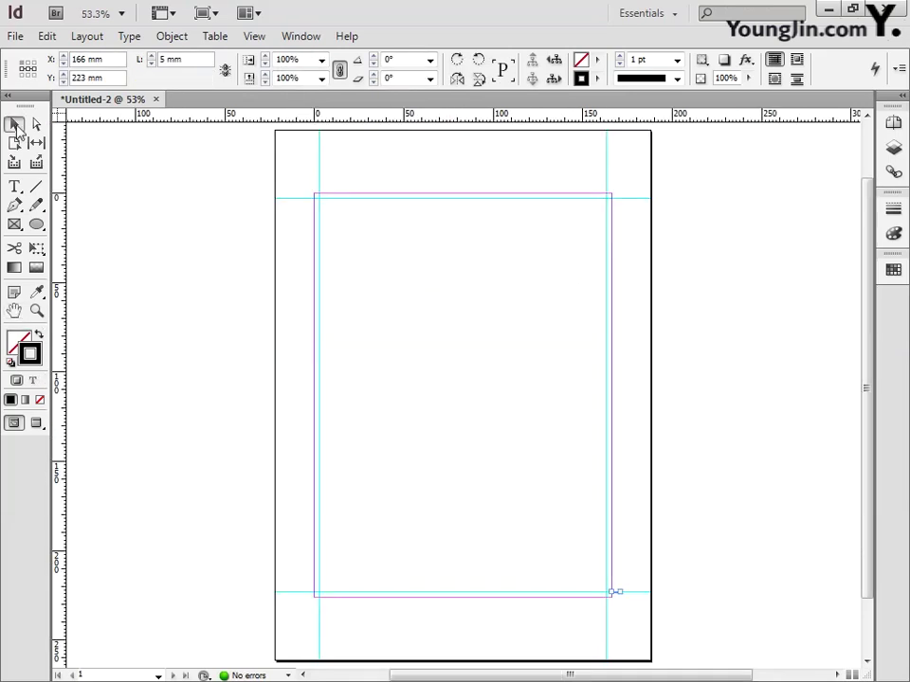
pyautogui.click(185, 187)
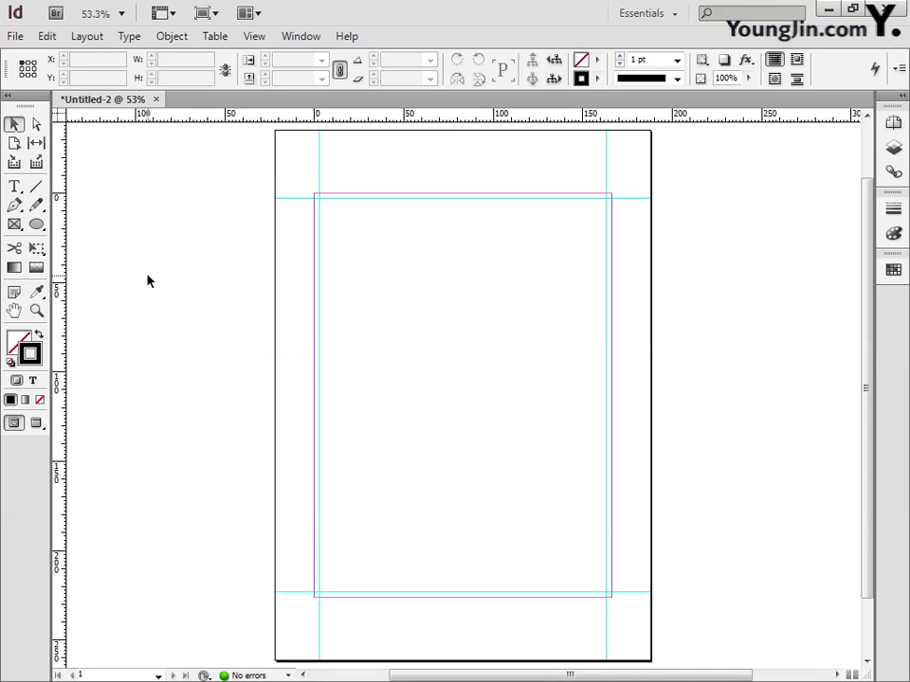
# - Place the poster image 01 on the page, starting at the top-left margin corner
pyautogui.click(15, 36)
pyautogui.click(78, 265)
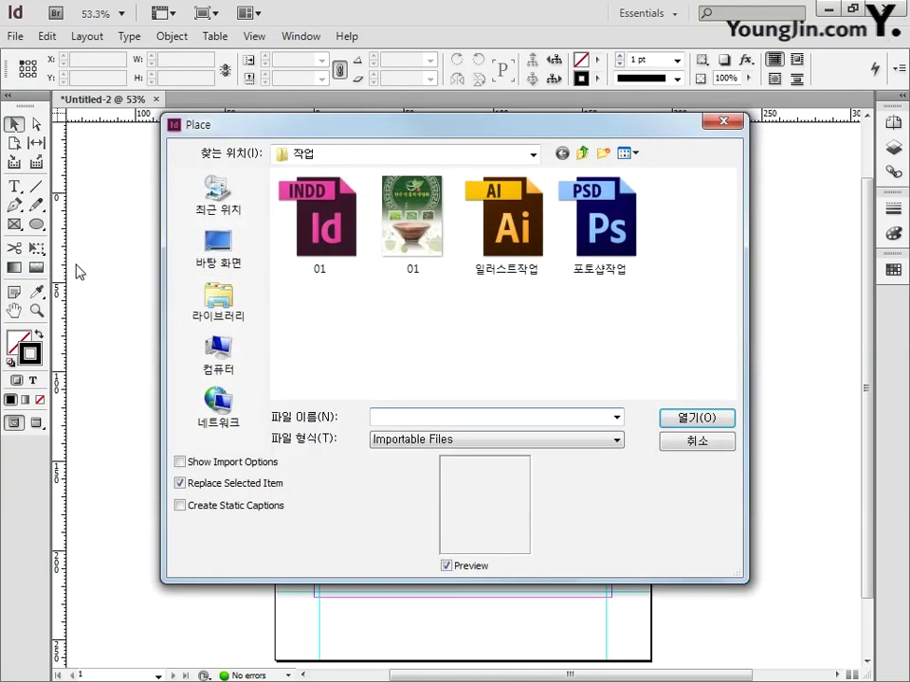
pyautogui.click(414, 261)
pyautogui.click(689, 419)
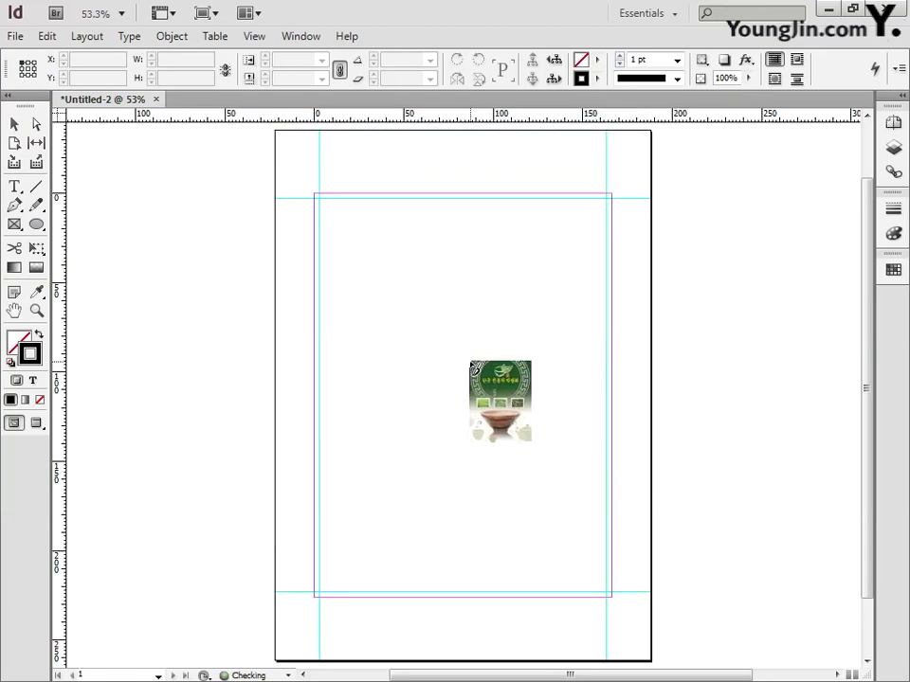
pyautogui.click(315, 200)
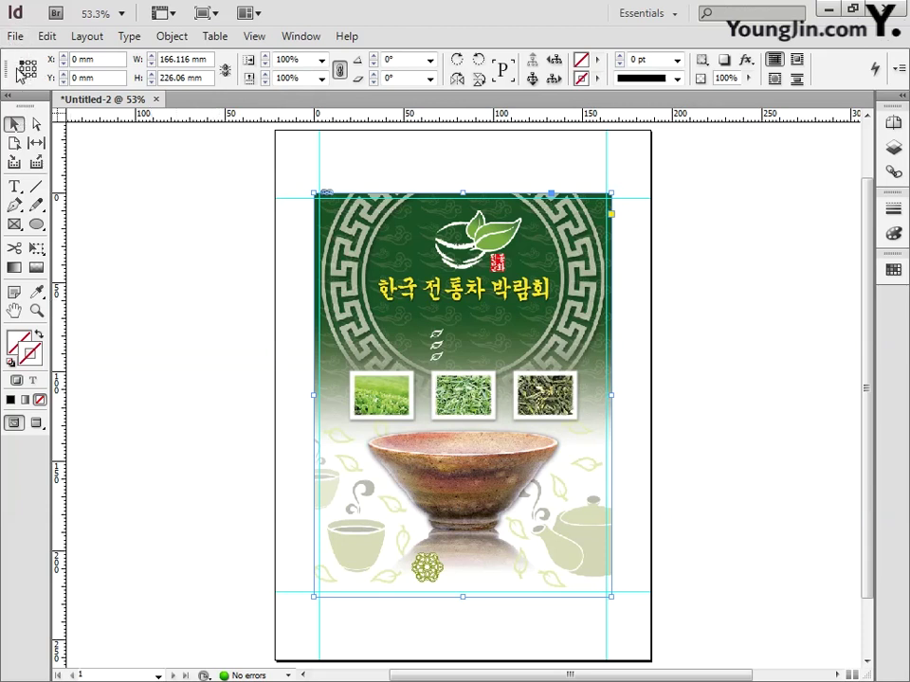
# - Set the placed poster image to X 0, Y 0, width 166 mm and height 226 mm
pyautogui.moveTo(107, 62); pyautogui.dragTo(48, 61)
pyautogui.write('0')
pyautogui.press('Tab')
pyautogui.write('0')
pyautogui.press('Tab')
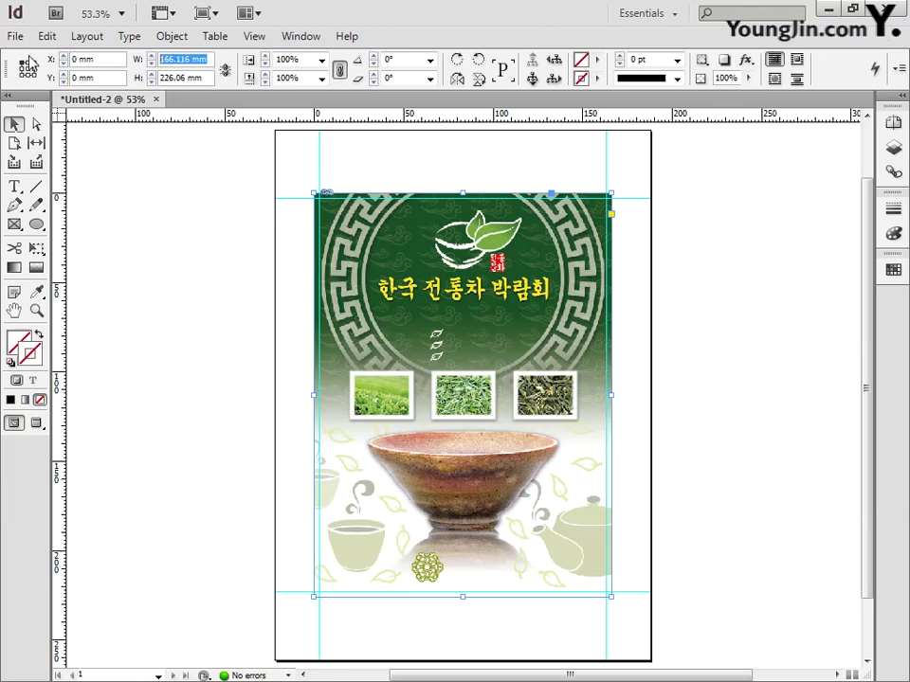
pyautogui.write('166')
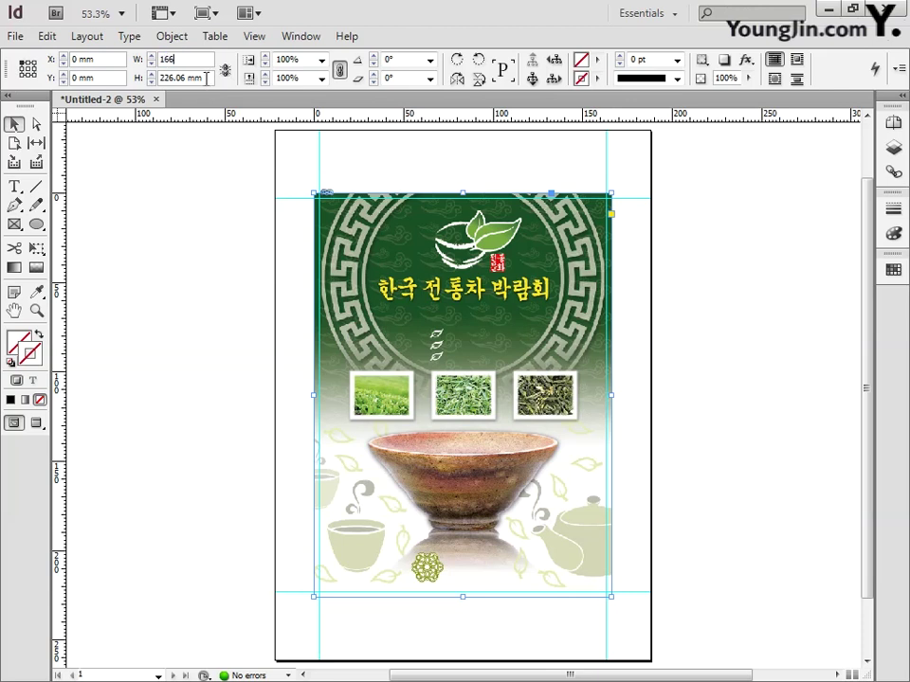
pyautogui.press('Tab')
pyautogui.write('226')
pyautogui.press('Return')
# - Switch the poster image's display performance to High Quality Display
pyautogui.rightClick(483, 442)
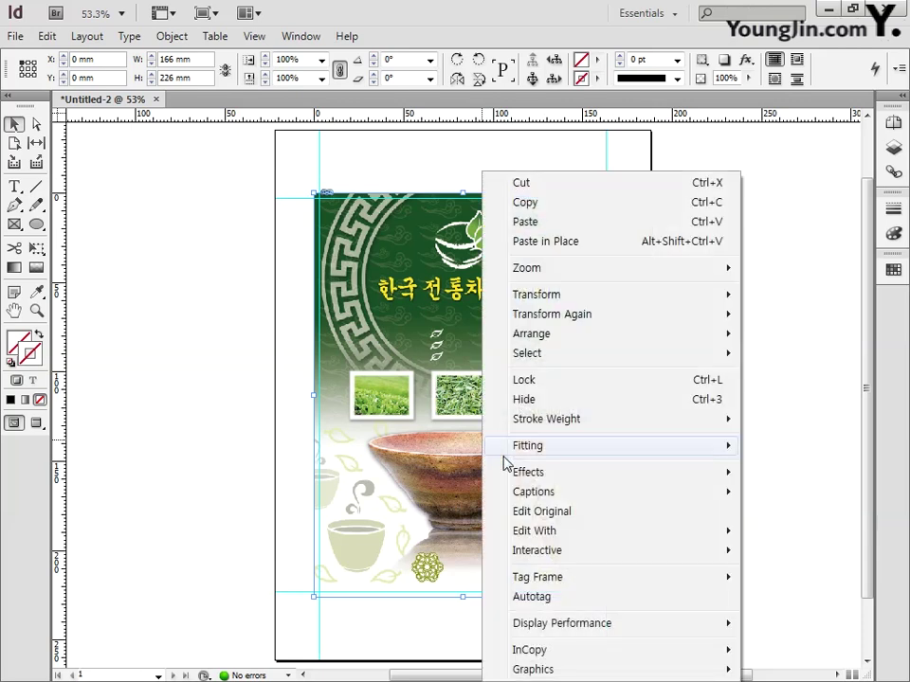
pyautogui.moveTo(543, 628)
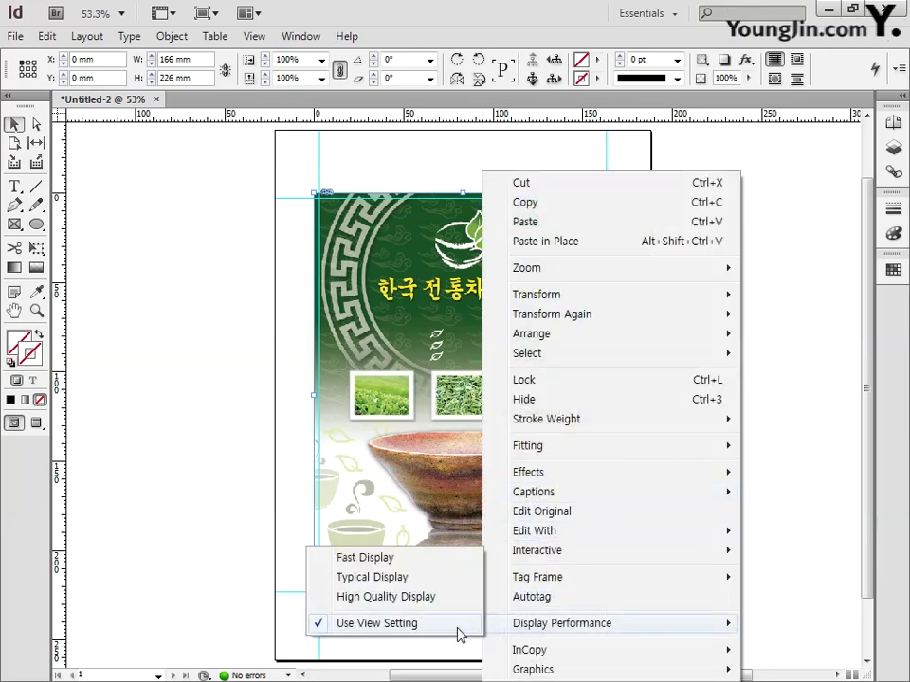
pyautogui.click(406, 598)
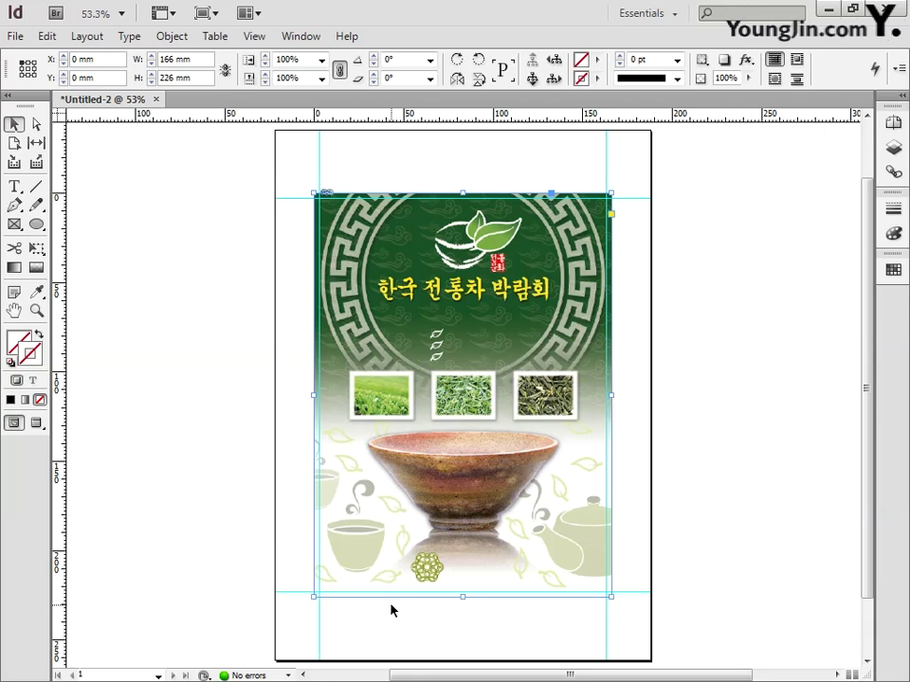
# - Draw an unfilled rectangle about 161 x 220 mm along the trim guides, with a 1 pt stroke
pyautogui.click(36, 224)
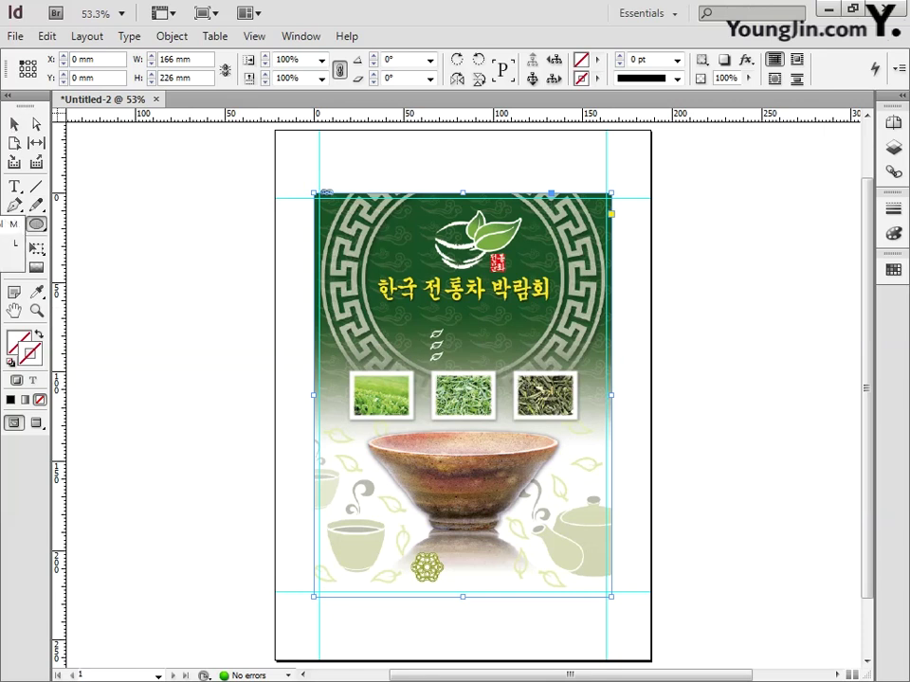
pyautogui.click(39, 227)
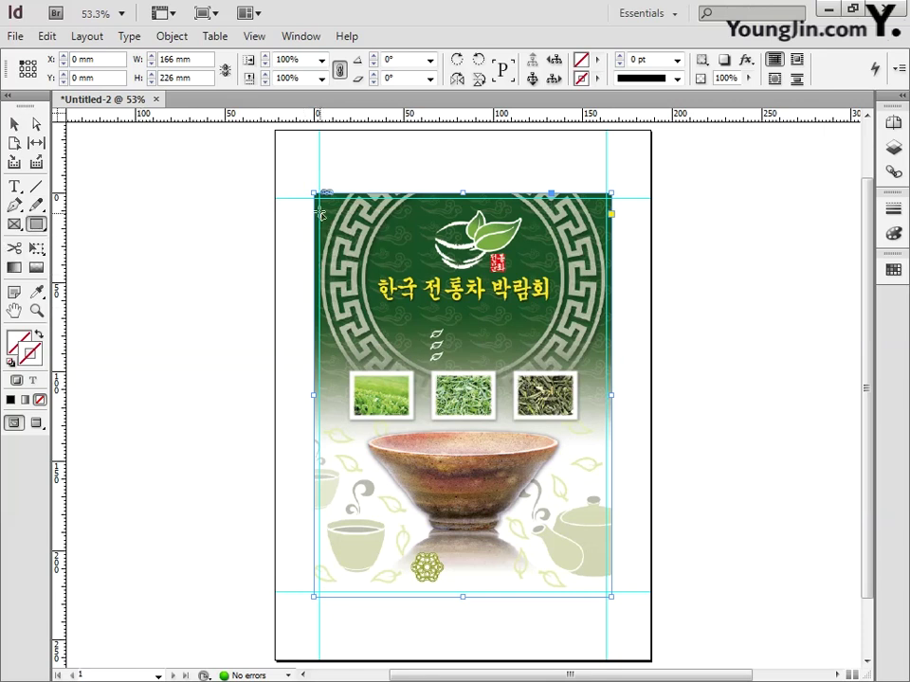
pyautogui.moveTo(319, 198); pyautogui.dragTo(608, 592)
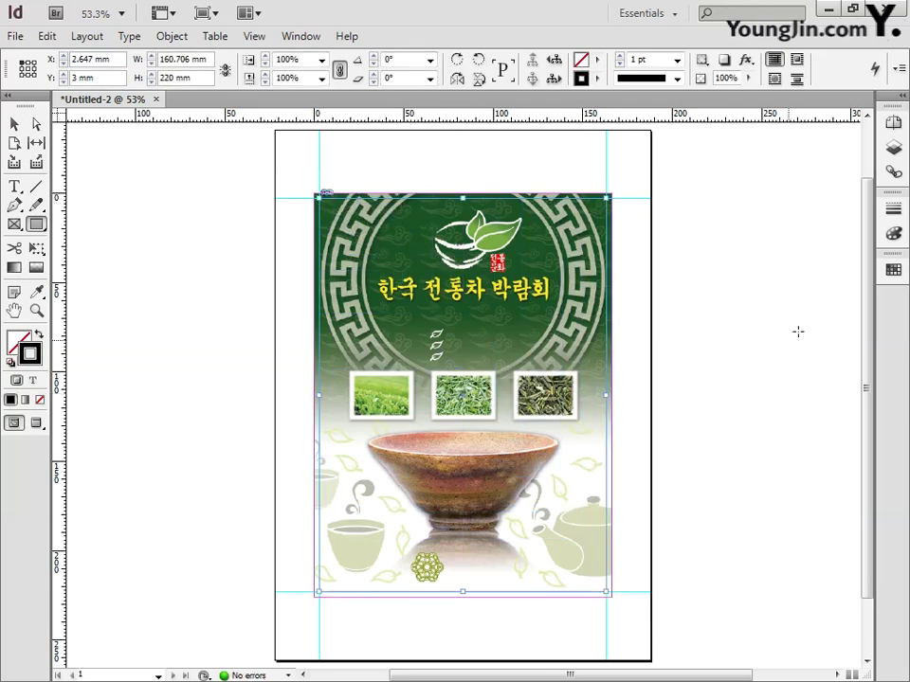
pyautogui.click(895, 216)
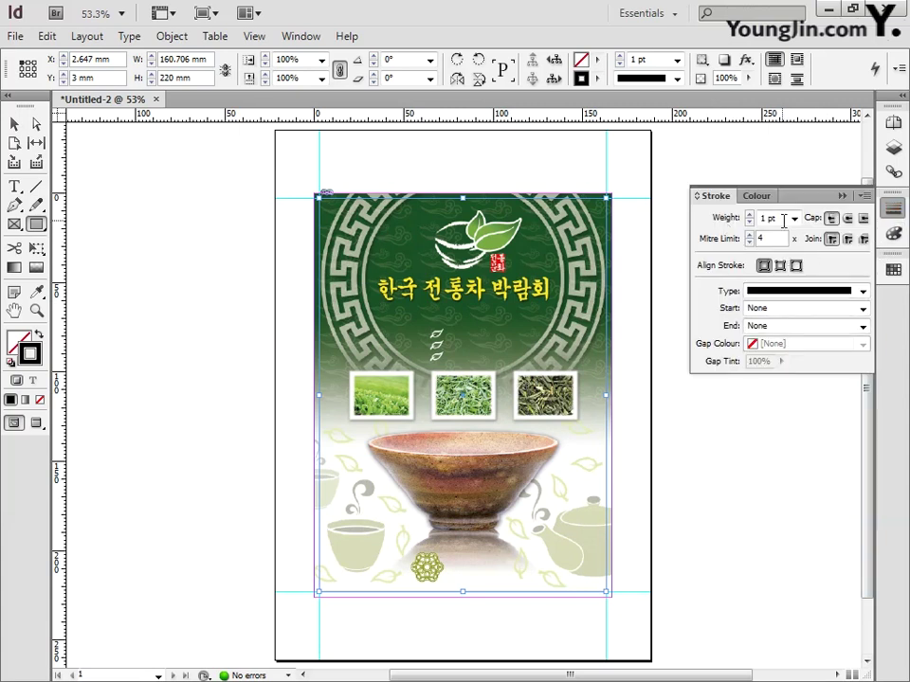
pyautogui.click(713, 221)
pyautogui.press('Return')
pyautogui.click(889, 211)
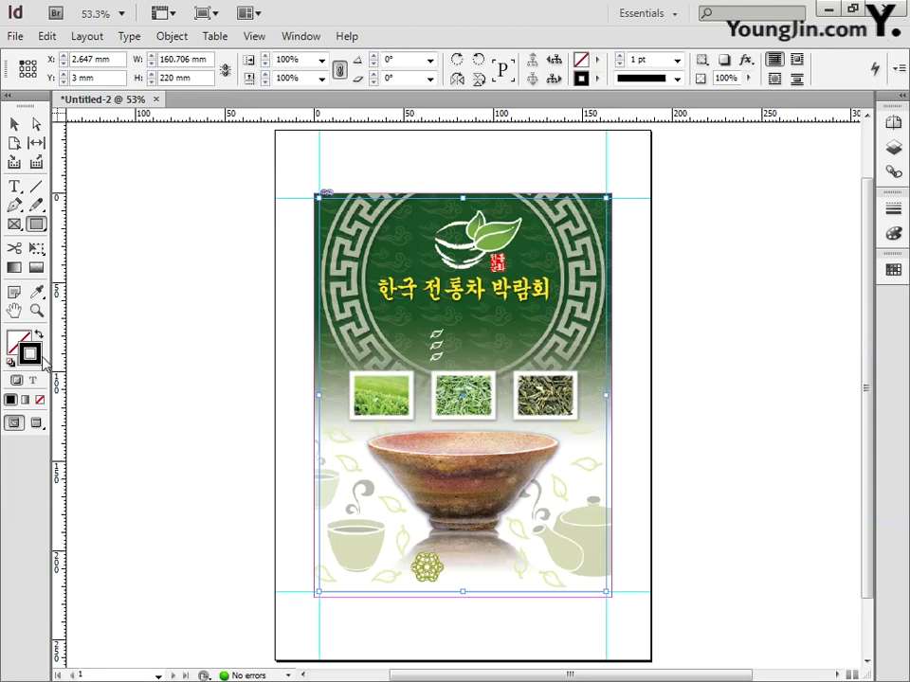
# - Add a text frame about 78 x 11 mm below the yellow title reading "맛과 향으로 음미하는 한국 전통차 박람회에 여러분을 모십니다."
pyautogui.click(37, 312)
pyautogui.moveTo(354, 275); pyautogui.dragTo(558, 389)
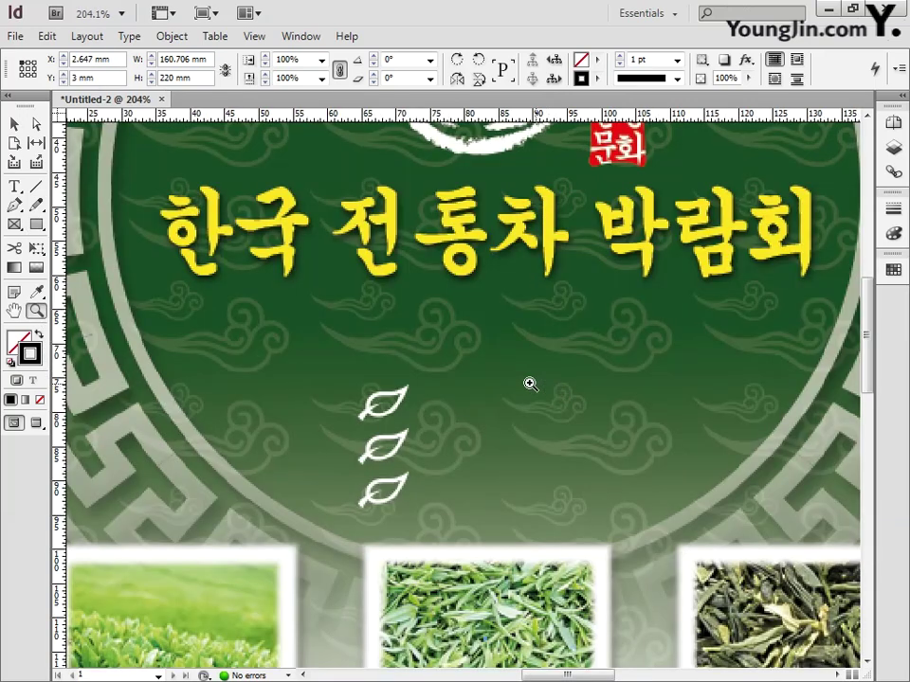
pyautogui.click(16, 187)
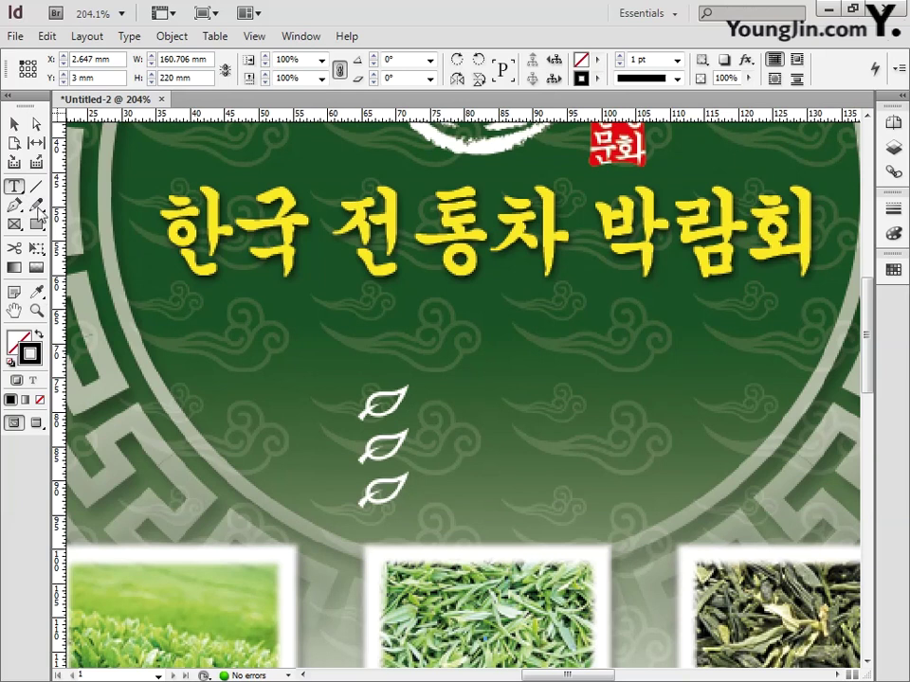
pyautogui.moveTo(231, 294); pyautogui.dragTo(763, 371)
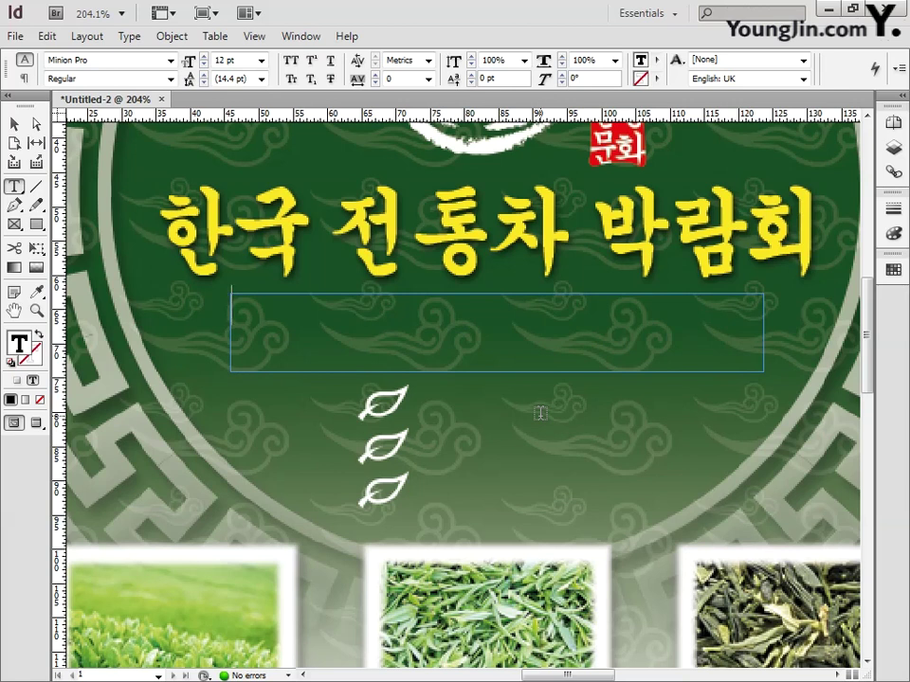
pyautogui.write('□□ □□□ □□□□ □')
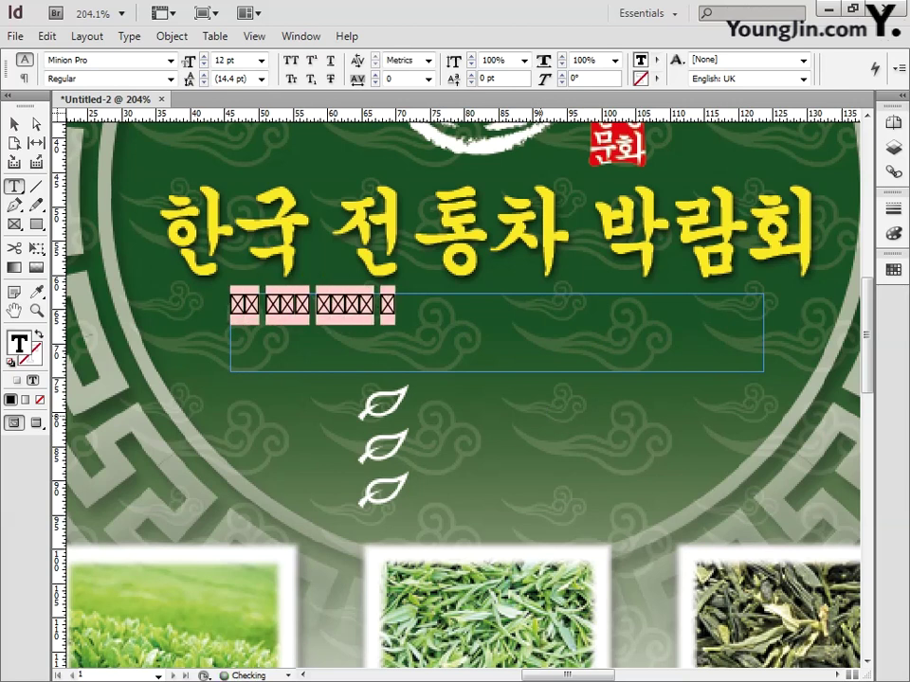
pyautogui.write('국 차문화 대축제에 여러분을 초대')
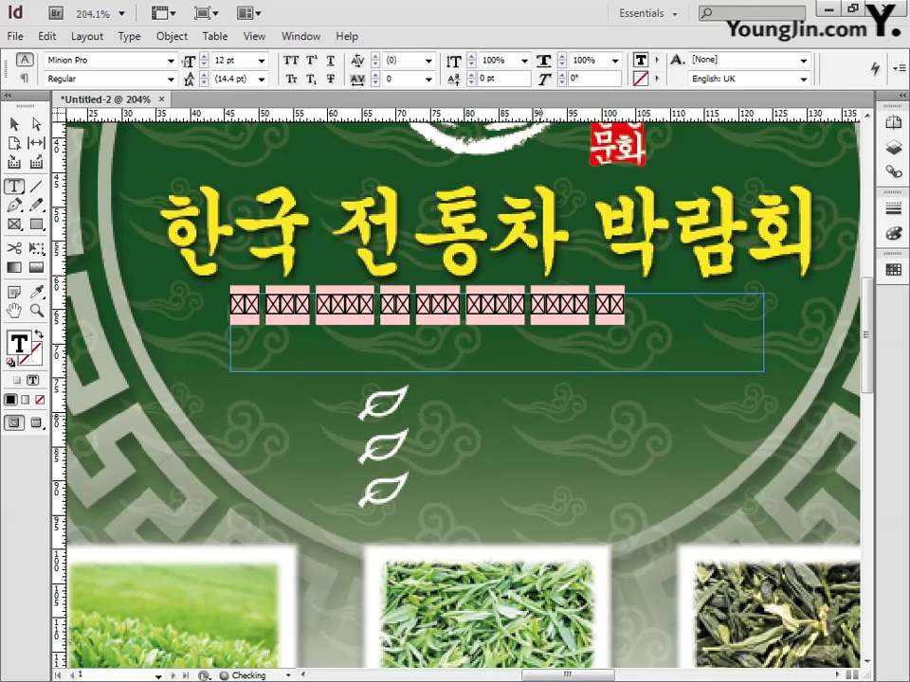
pyautogui.write('합니')
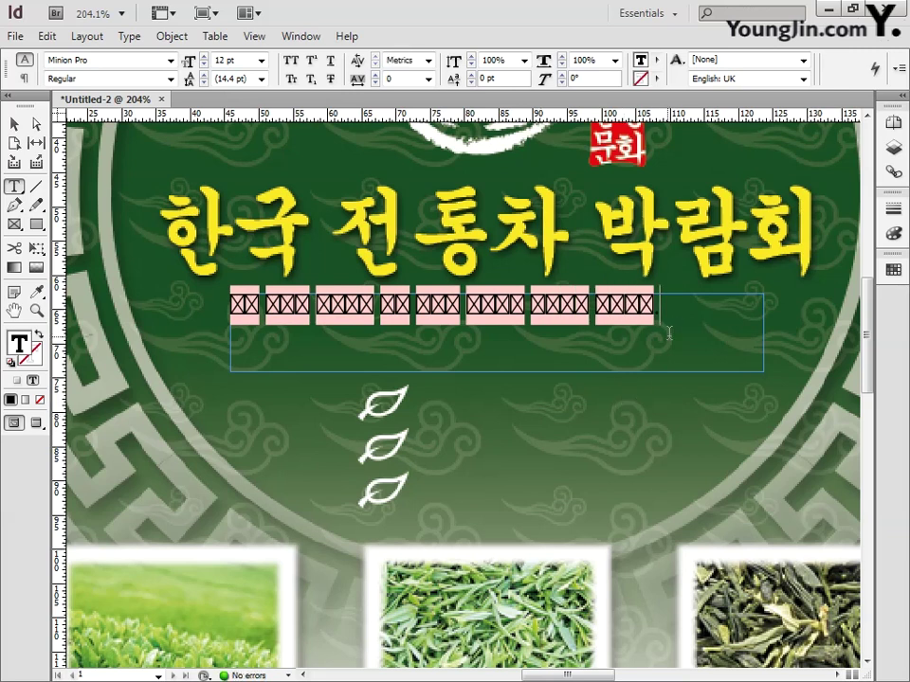
# - Colour the whole invitation sentence white by setting its black (K) value to 0%
pyautogui.moveTo(658, 305); pyautogui.dragTo(518, 323)
pyautogui.moveTo(657, 305); pyautogui.dragTo(233, 320)
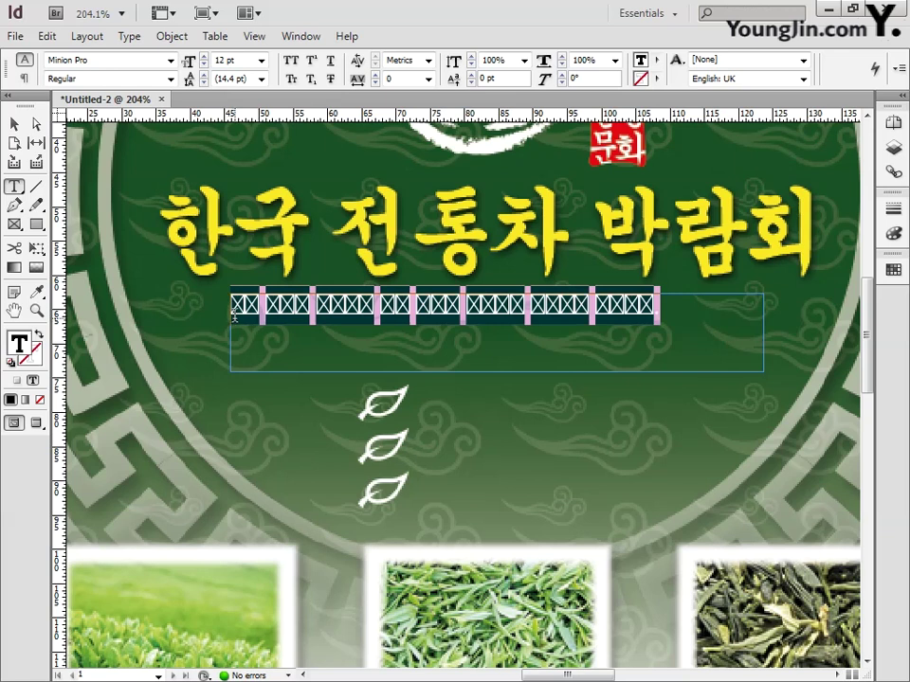
pyautogui.doubleClick(23, 343)
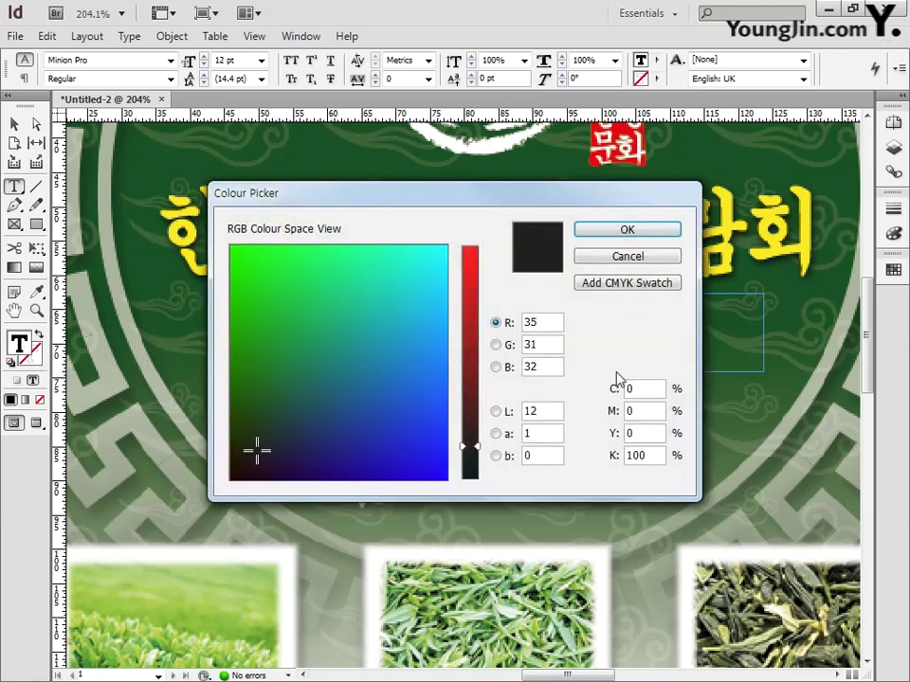
pyautogui.doubleClick(653, 454)
pyautogui.write('0')
pyautogui.click(627, 229)
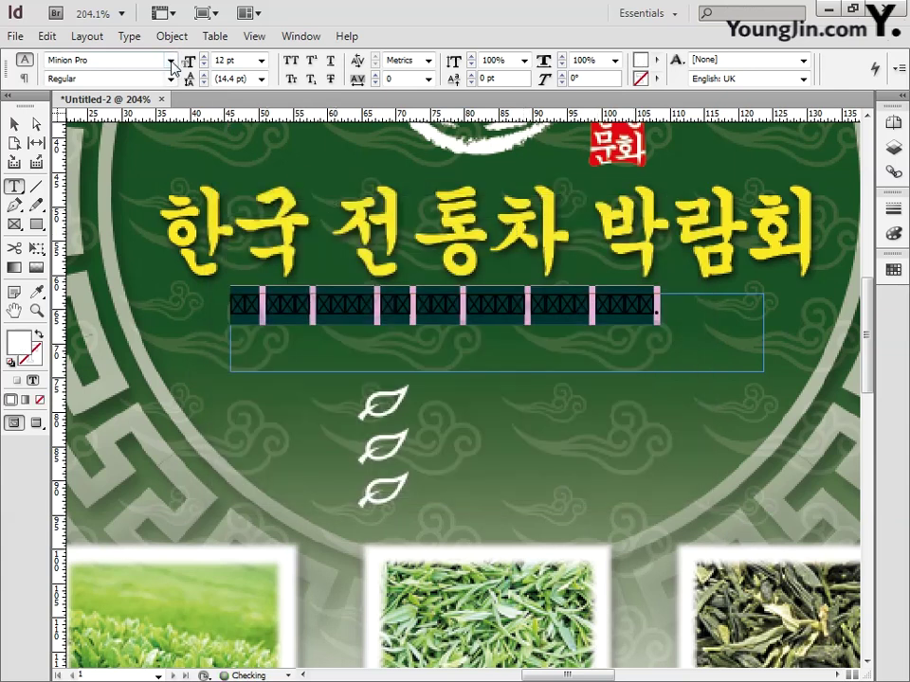
# - Change the invitation sentence's font to Adobe Gothic Std B
pyautogui.click(171, 60)
pyautogui.moveTo(349, 106); pyautogui.dragTo(347, 51)
pyautogui.click(248, 26)
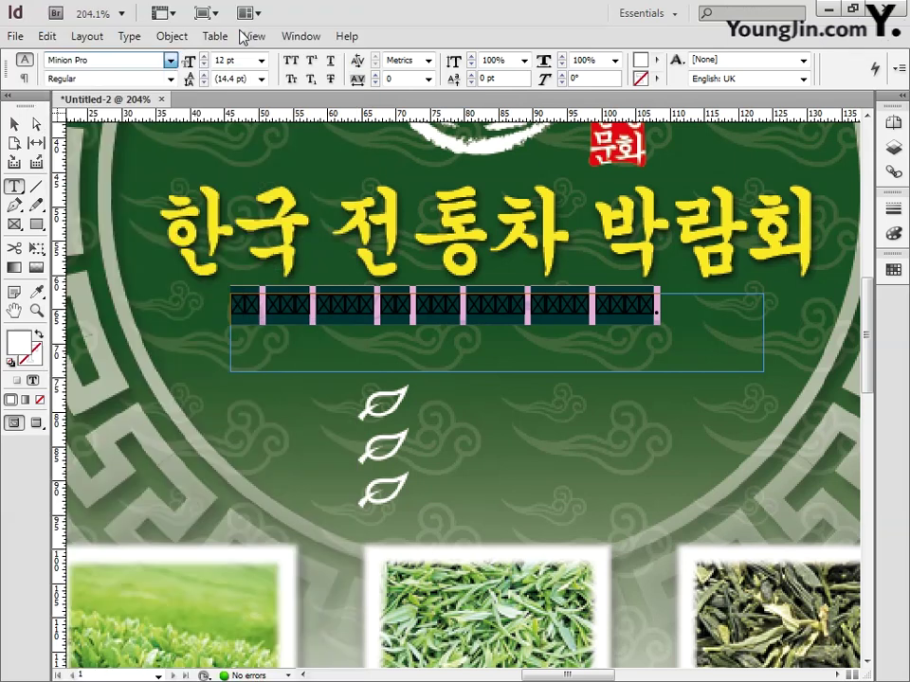
# - Centre-align the two lines of the invitation sentence in their frame
pyautogui.moveTo(514, 348); pyautogui.dragTo(235, 305)
pyautogui.click(128, 36)
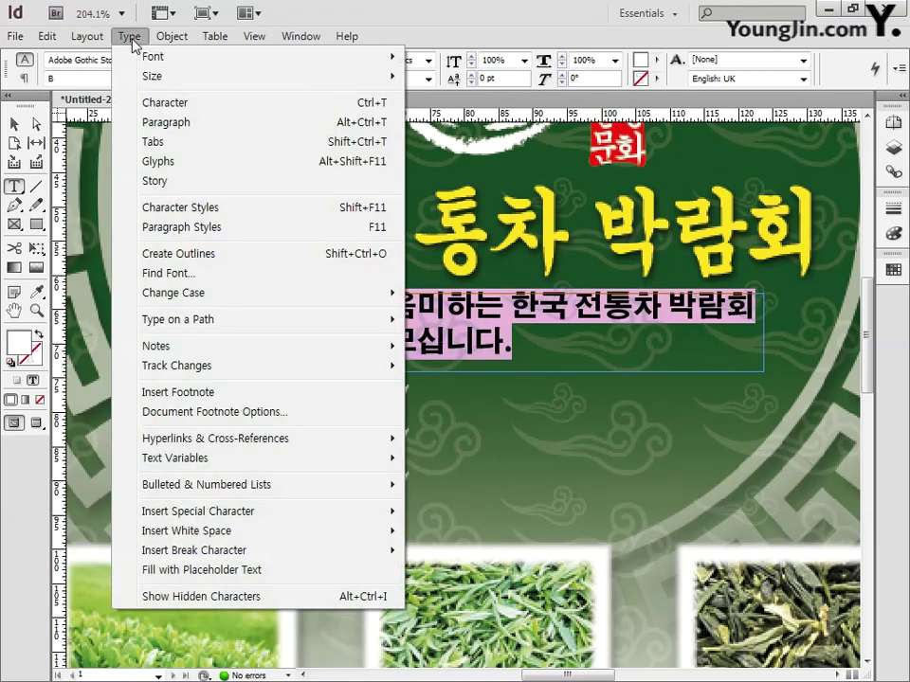
pyautogui.click(126, 124)
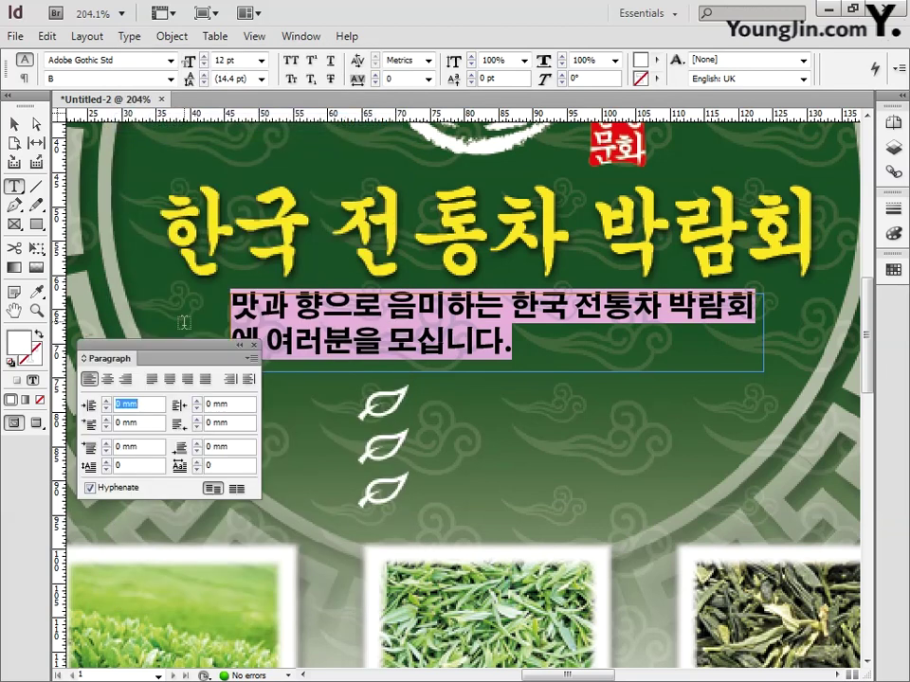
pyautogui.click(108, 379)
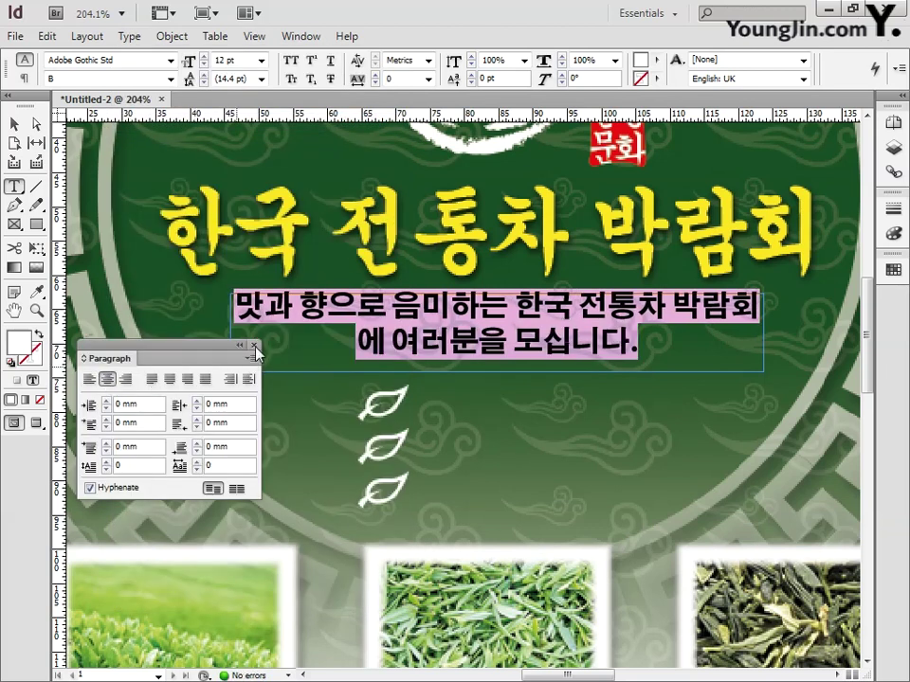
pyautogui.click(253, 345)
pyautogui.click(15, 124)
pyautogui.doubleClick(15, 312)
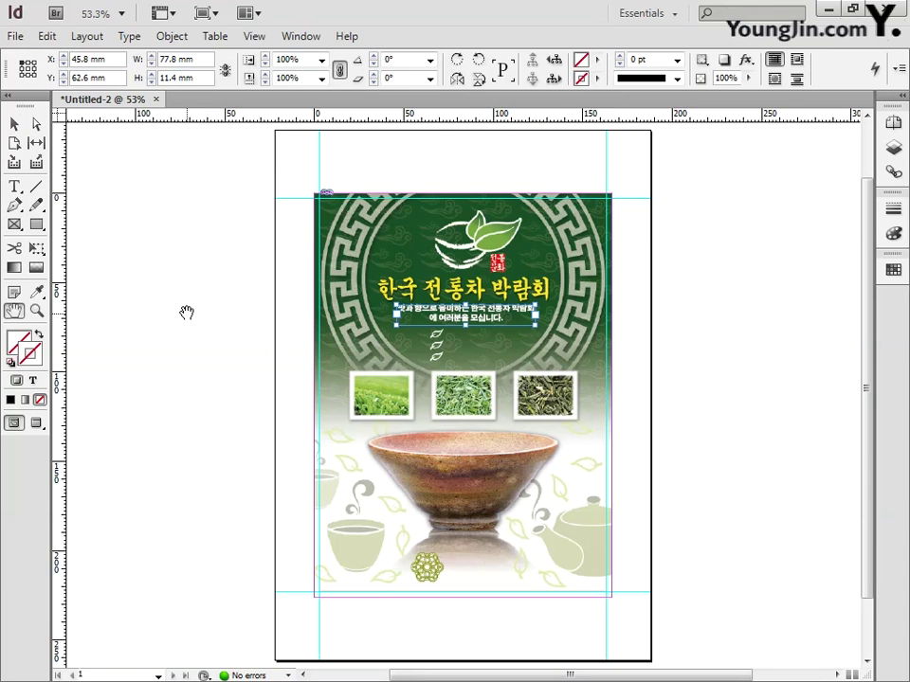
# - Apply a drop shadow to the invitation sentence's frame with a 0.6 mm distance and 1 mm size
pyautogui.click(37, 311)
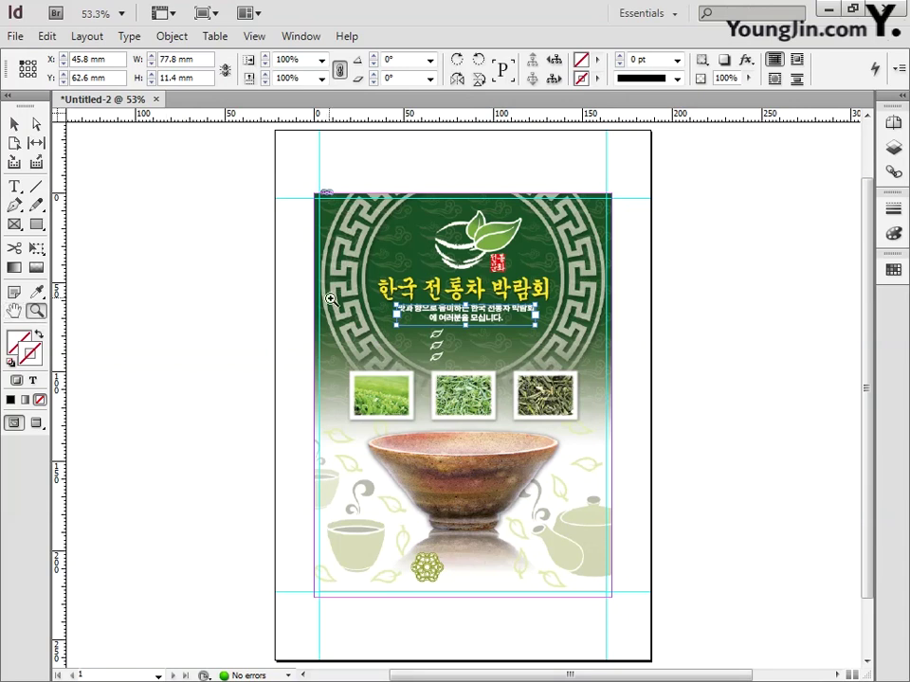
pyautogui.moveTo(331, 299); pyautogui.dragTo(579, 369)
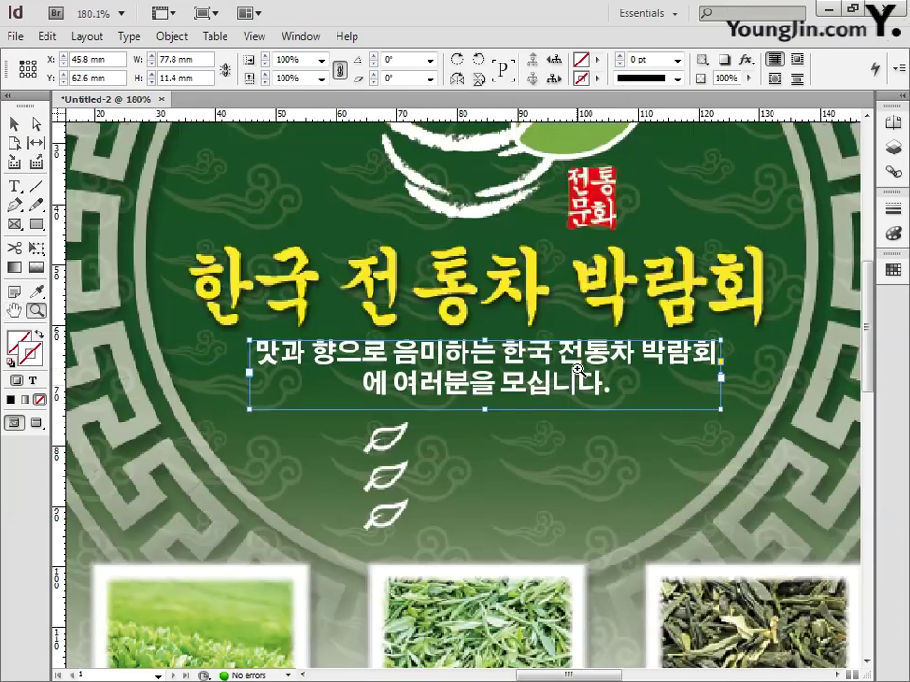
pyautogui.click(14, 123)
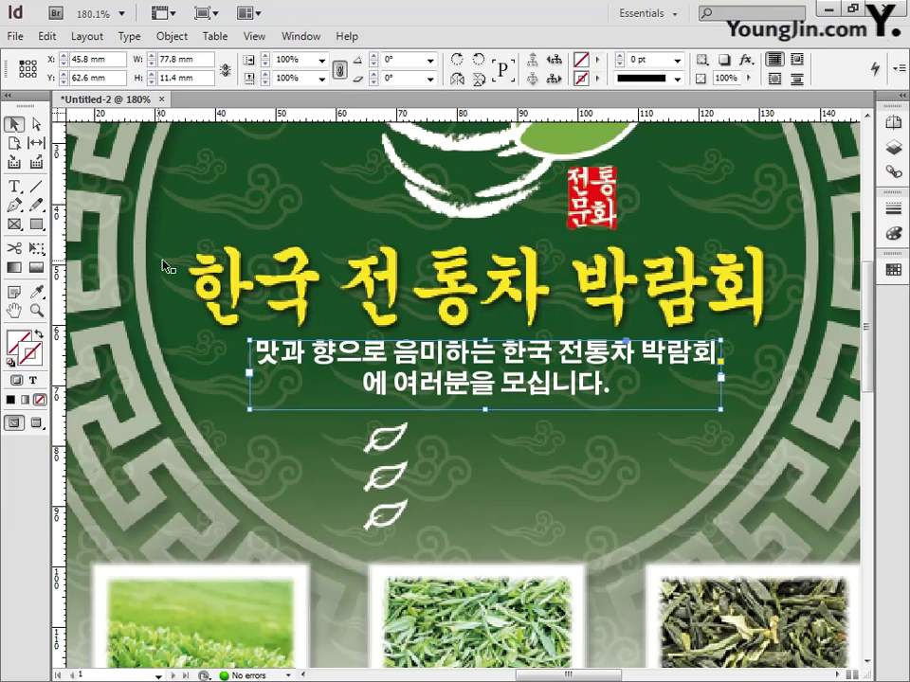
pyautogui.rightClick(465, 364)
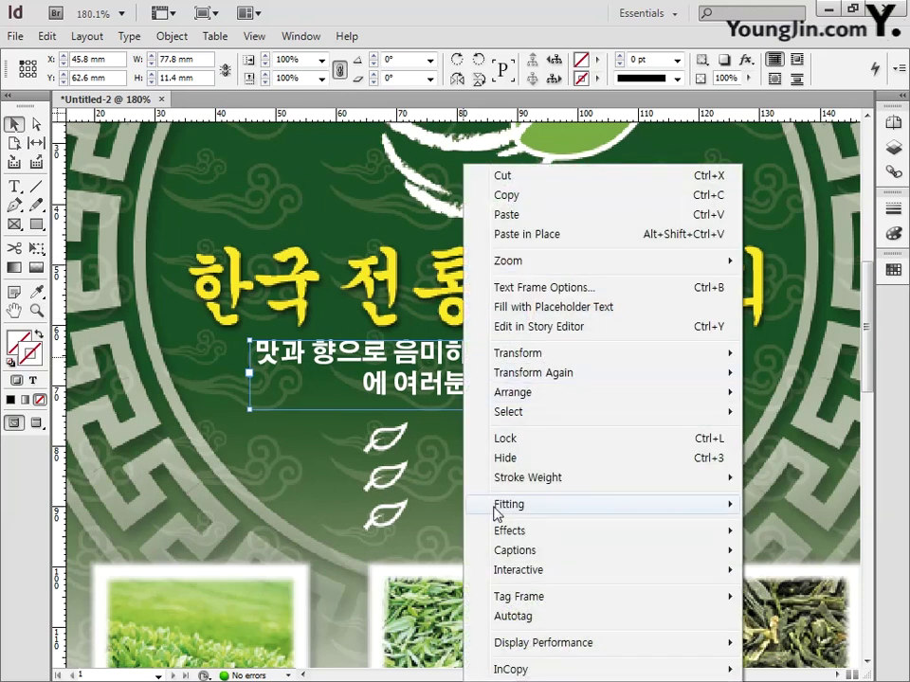
pyautogui.moveTo(507, 532)
pyautogui.click(302, 374)
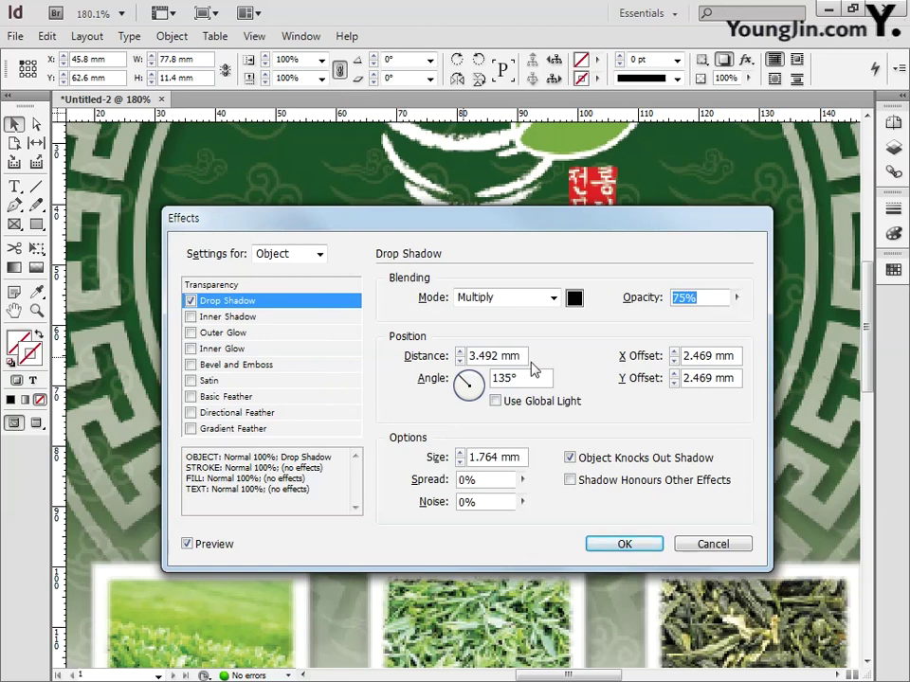
pyautogui.moveTo(524, 355); pyautogui.dragTo(426, 357)
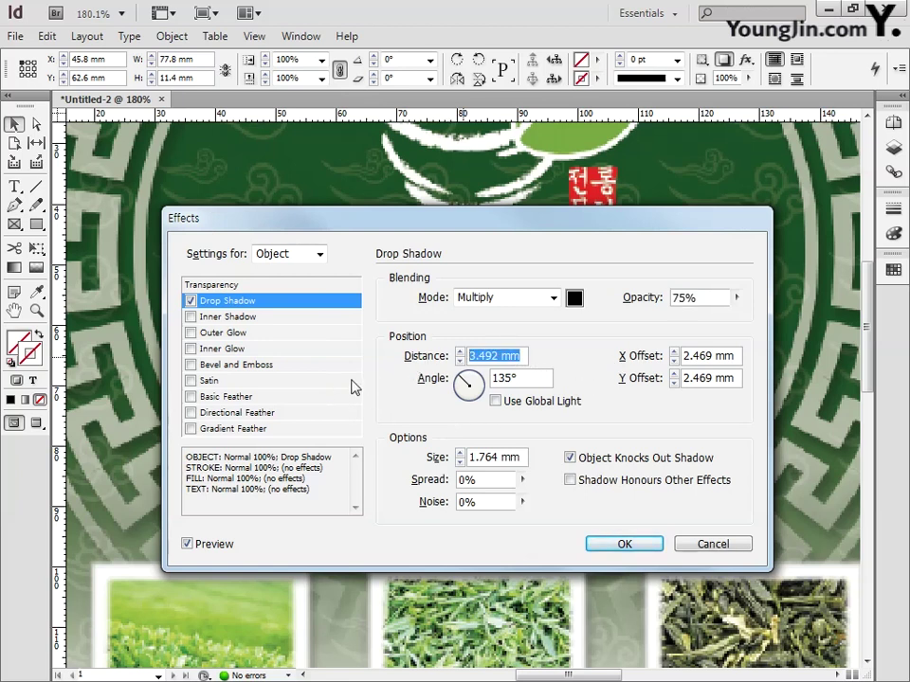
pyautogui.write('.6')
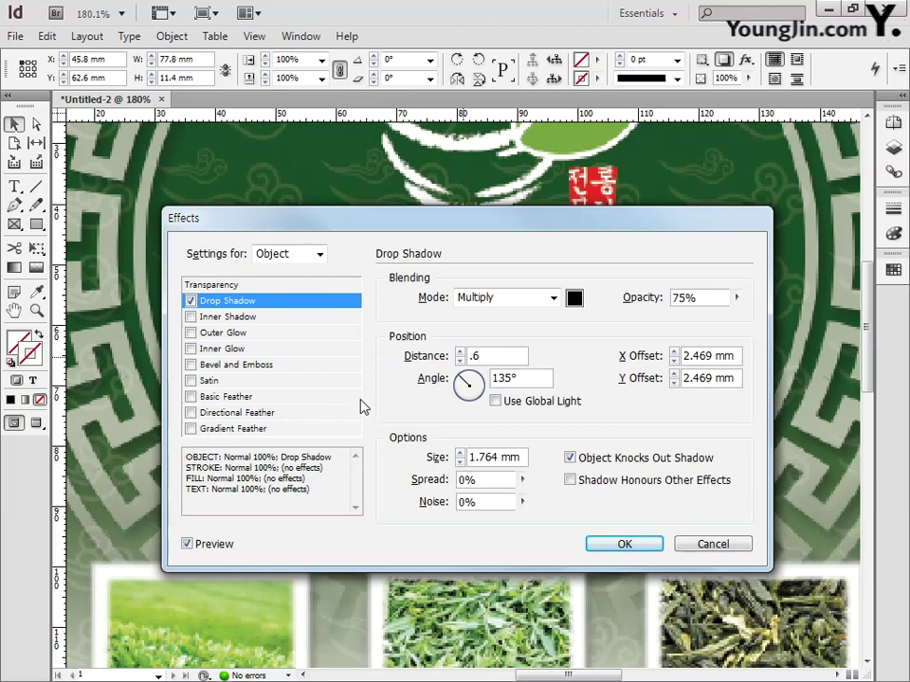
pyautogui.moveTo(523, 458); pyautogui.dragTo(398, 459)
pyautogui.write('1')
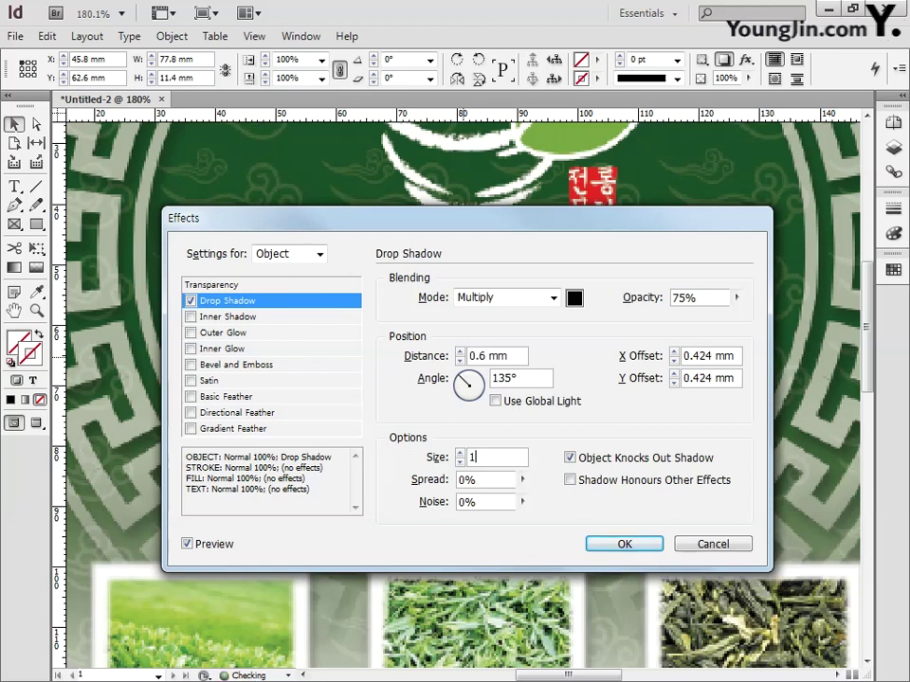
pyautogui.click(626, 545)
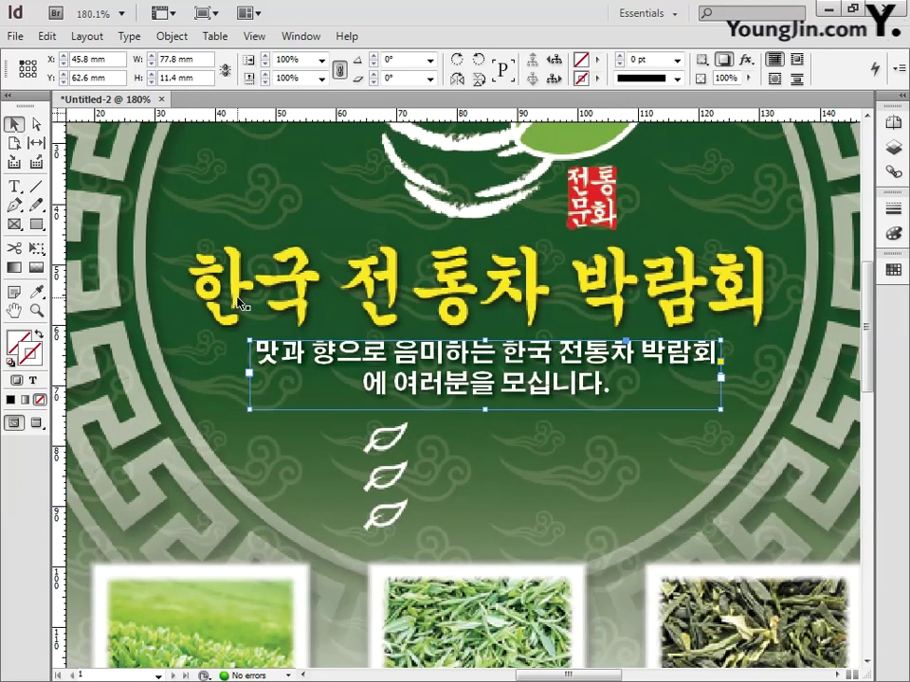
# - Add a text frame about 40 x 20 mm beside the three leaf icons and paste the host, date and venue details into it
pyautogui.scroll(-3, 437, 488)
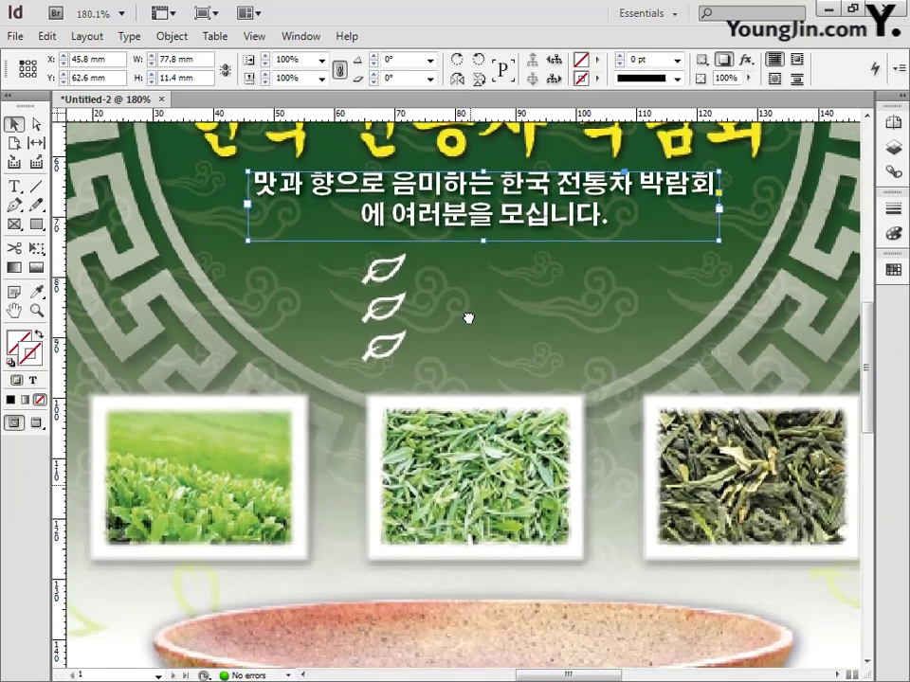
pyautogui.click(456, 319)
pyautogui.click(15, 187)
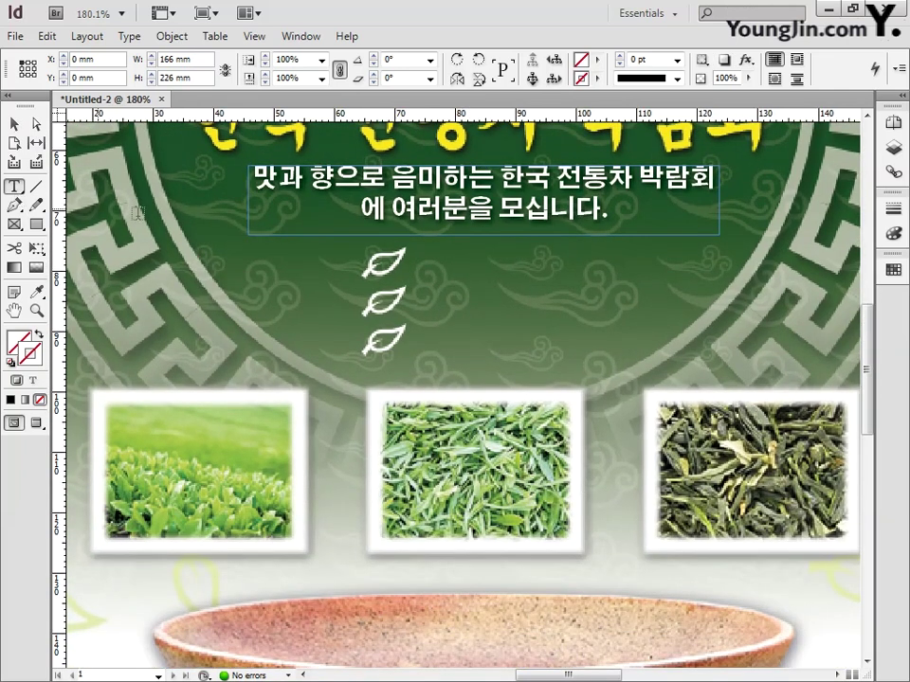
pyautogui.moveTo(426, 247); pyautogui.dragTo(665, 366)
pyautogui.hotkey('ctrl', 'v')
# - Set all the pasted event details in Adobe Gothic Std B and colour them white
pyautogui.hotkey('ctrl', 'a')
pyautogui.click(176, 61)
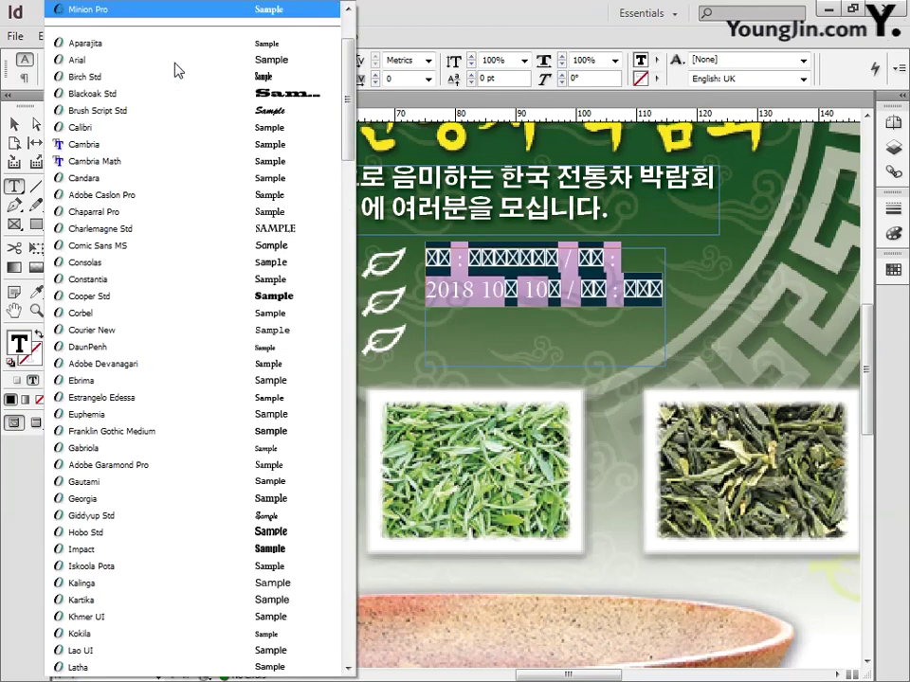
pyautogui.moveTo(346, 72); pyautogui.dragTo(343, 51)
pyautogui.click(175, 8)
pyautogui.doubleClick(21, 345)
pyautogui.moveTo(431, 261); pyautogui.dragTo(465, 239)
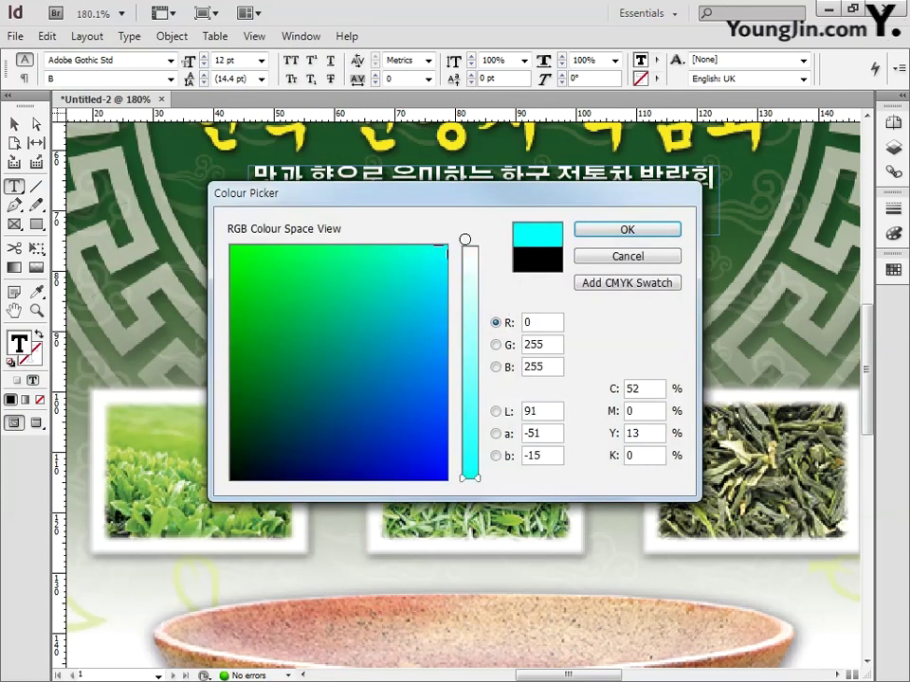
pyautogui.click(470, 248)
pyautogui.click(627, 229)
# - Replace the slashes between the event details with line breaks so that 주최, 일시 and 장소 each start a line
pyautogui.click(456, 290)
pyautogui.press('Delete')
pyautogui.press('Return')
pyautogui.press('Delete')
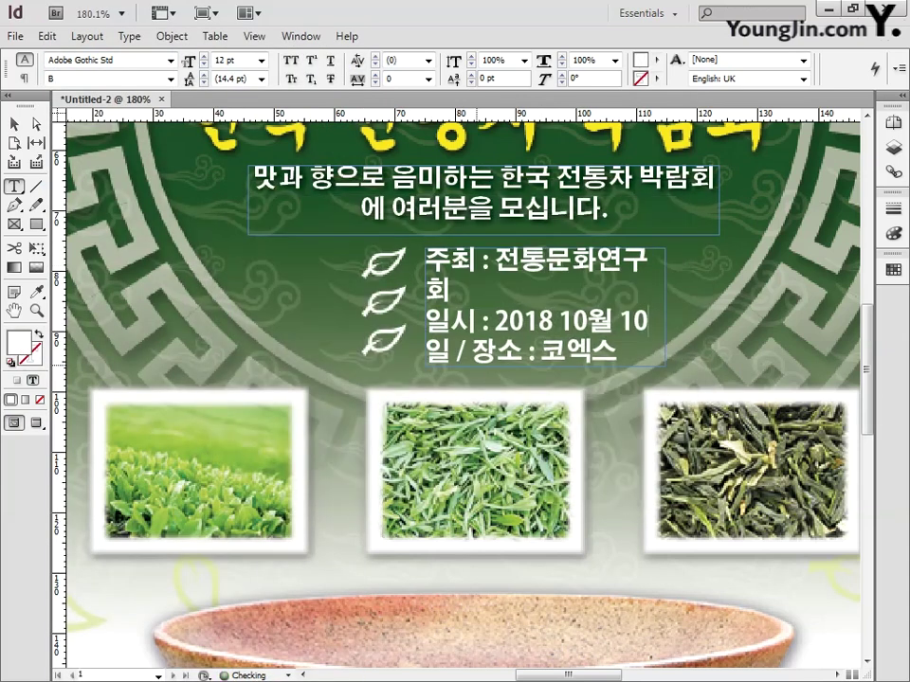
pyautogui.click(464, 351)
pyautogui.press('BackSpace')
pyautogui.press('BackSpace')
pyautogui.press('Return')
# - Set the event details to 10 pt and shift their frame slightly left toward the leaf icons
pyautogui.moveTo(451, 351); pyautogui.dragTo(463, 350)
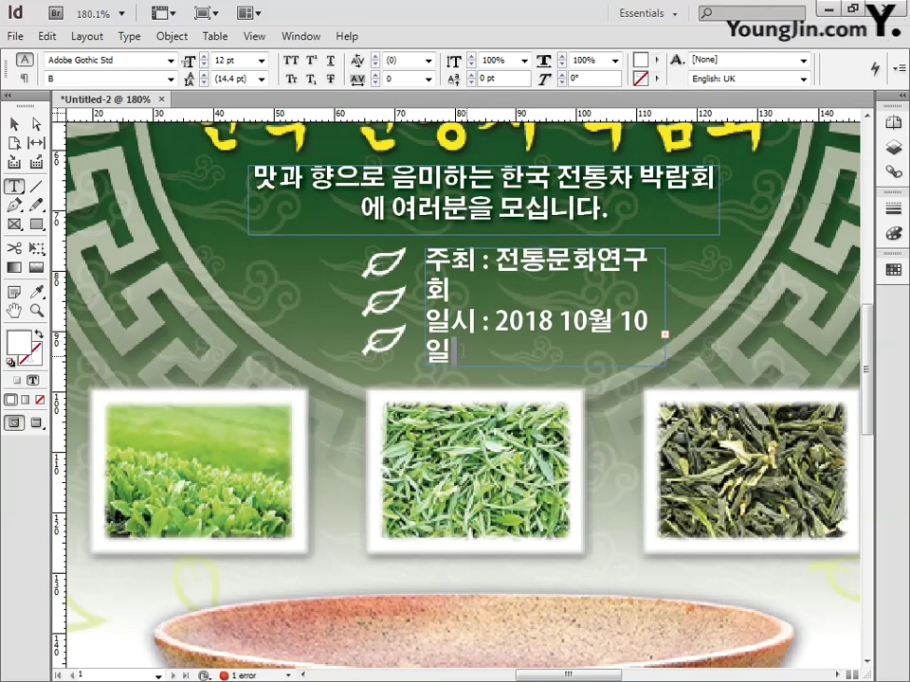
pyautogui.hotkey('ctrl', 'a')
pyautogui.click(268, 60)
pyautogui.click(237, 135)
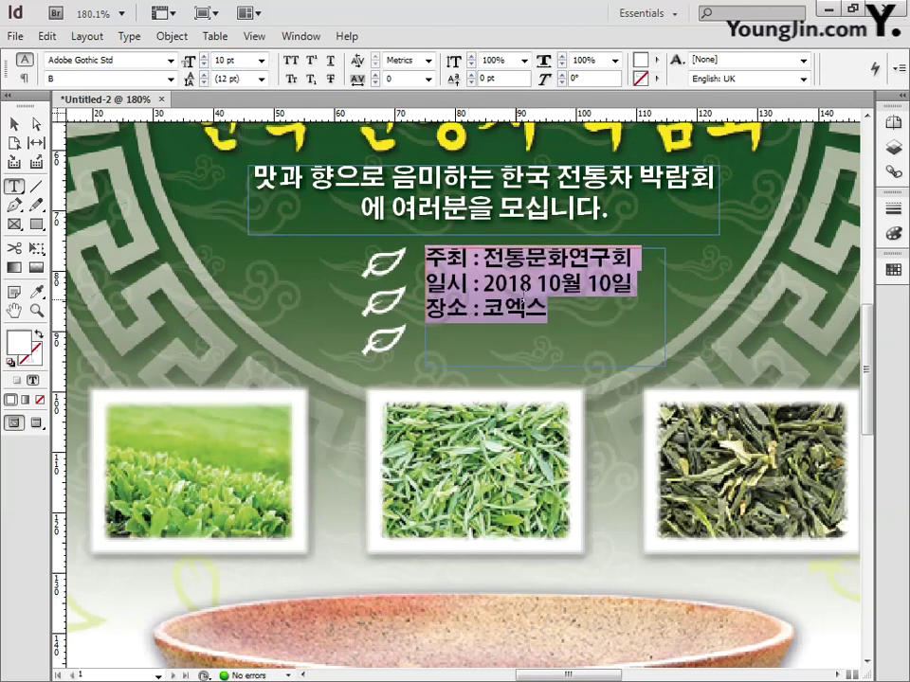
pyautogui.moveTo(523, 304); pyautogui.dragTo(513, 304)
# - Set the leading of the event details to 20 pt to match the leaf icon spacing
pyautogui.click(261, 79)
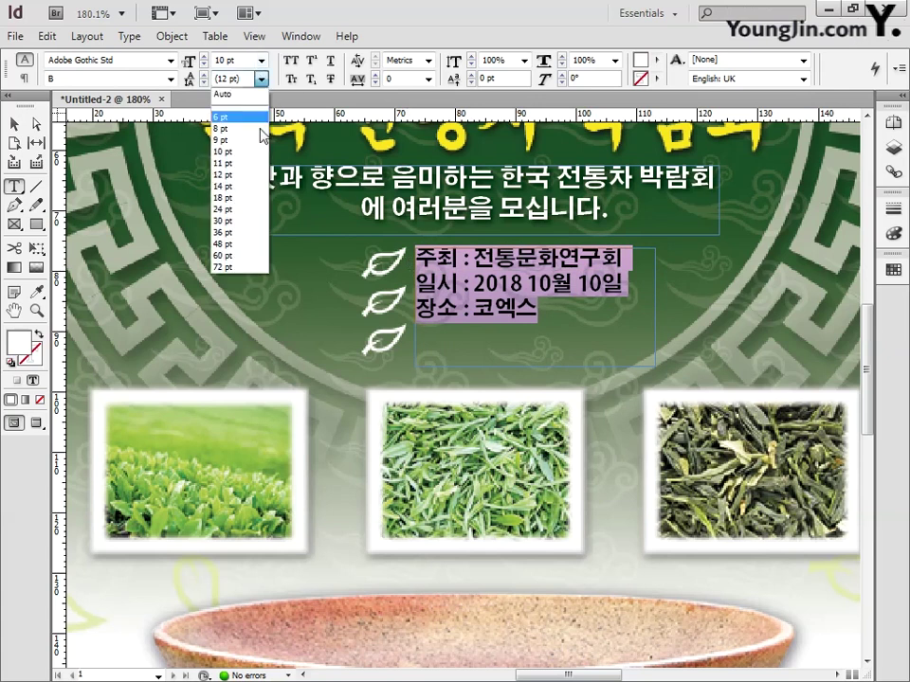
pyautogui.click(230, 209)
pyautogui.moveTo(238, 80); pyautogui.dragTo(165, 79)
pyautogui.write('20')
pyautogui.press('Return')
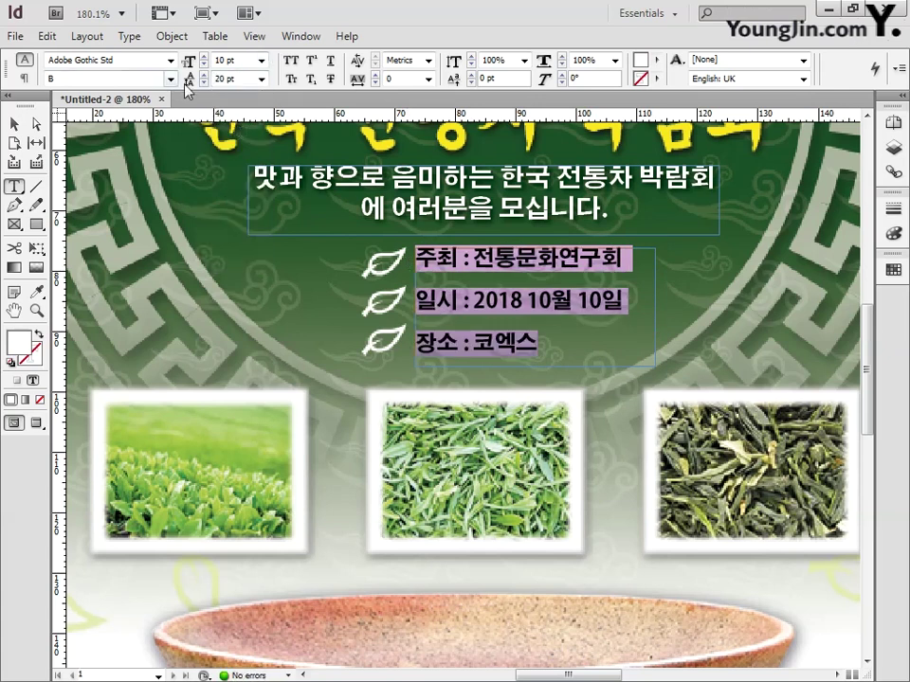
# - Extend the venue line to read "장소 : 코엑스 컨벤션홀"
pyautogui.click(542, 347)
pyautogui.write('컨벤션홀')
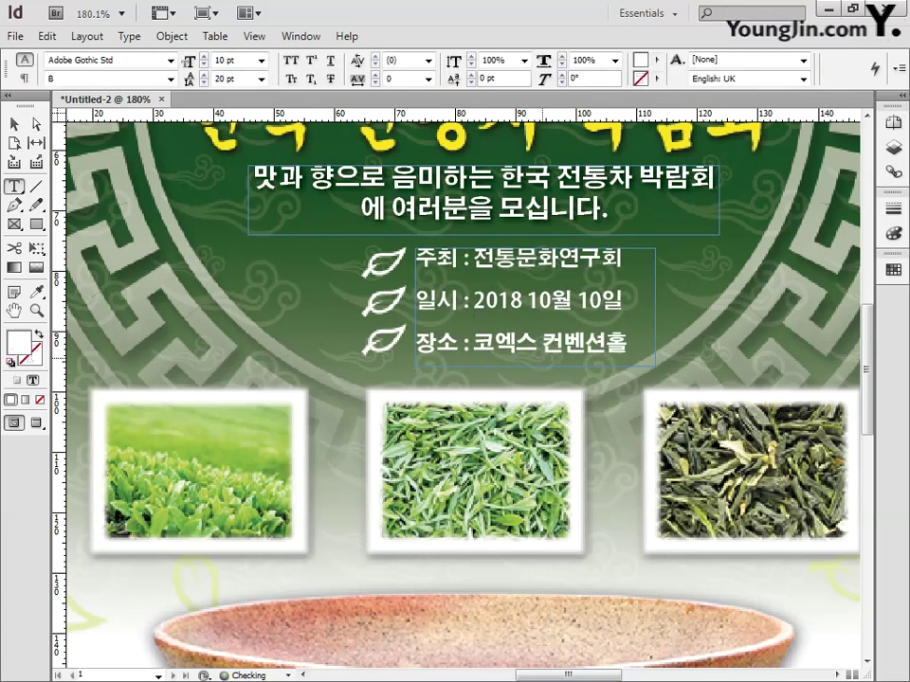
pyautogui.press('Escape')
# - Apply a drop shadow to the event details frame with a 0.5 mm distance and 1 mm size
pyautogui.rightClick(477, 265)
pyautogui.moveTo(591, 531)
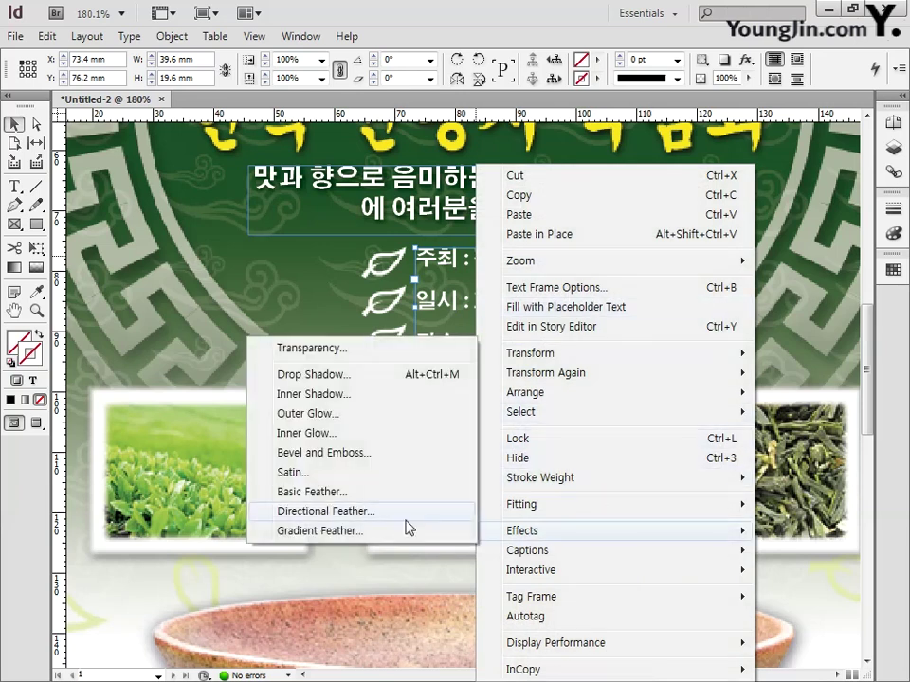
pyautogui.click(339, 375)
pyautogui.press('Tab')
pyautogui.write('.5')
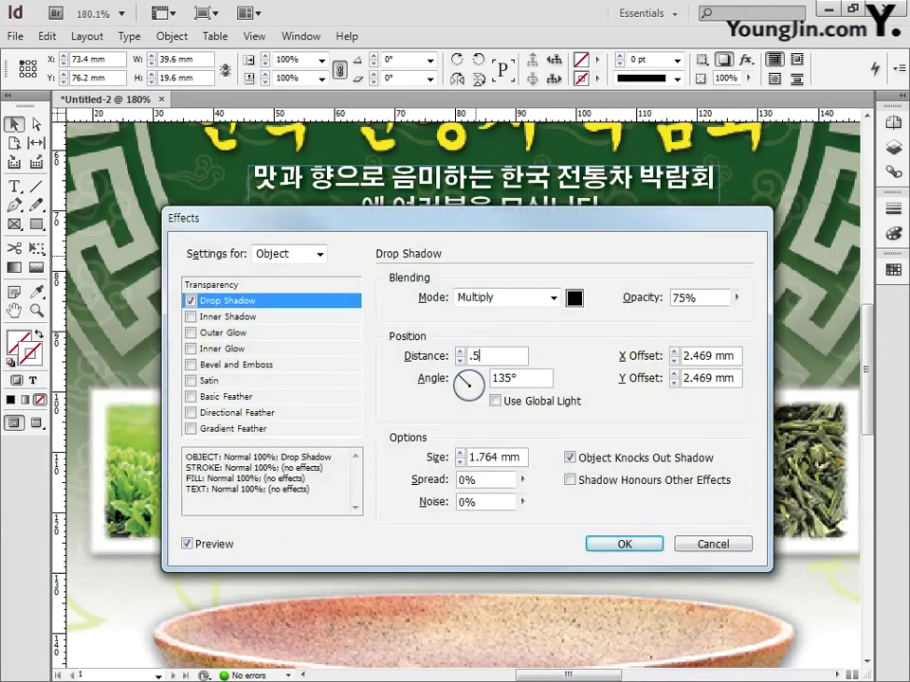
pyautogui.moveTo(520, 458); pyautogui.dragTo(409, 459)
pyautogui.write('1')
pyautogui.click(607, 540)
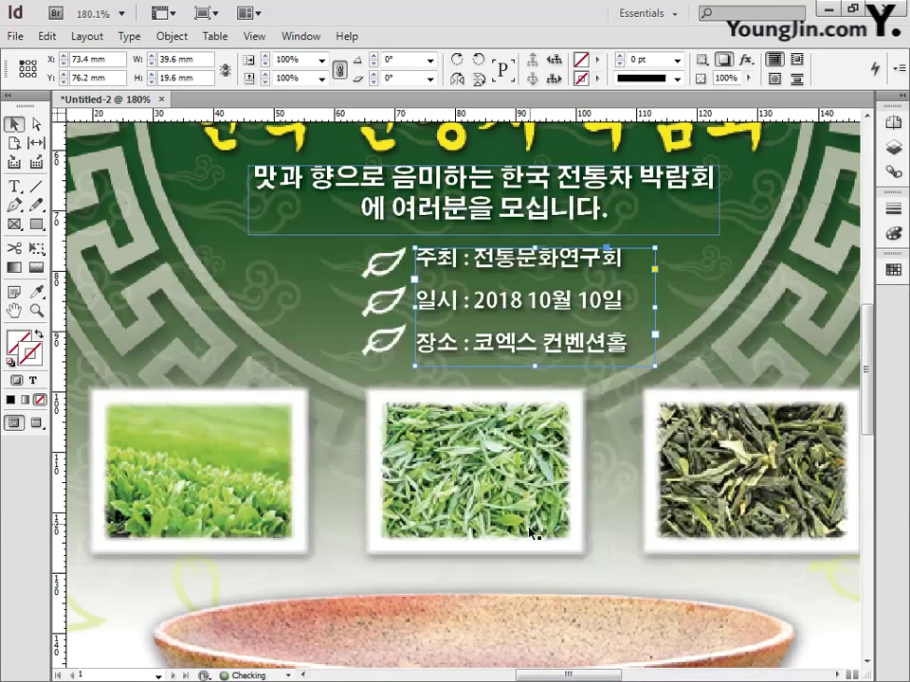
# - Add a text frame about 49 x 10 mm to the right of the green flower emblem reading "전통문화연구회"
pyautogui.doubleClick(14, 311)
pyautogui.click(36, 311)
pyautogui.moveTo(408, 540); pyautogui.dragTo(564, 587)
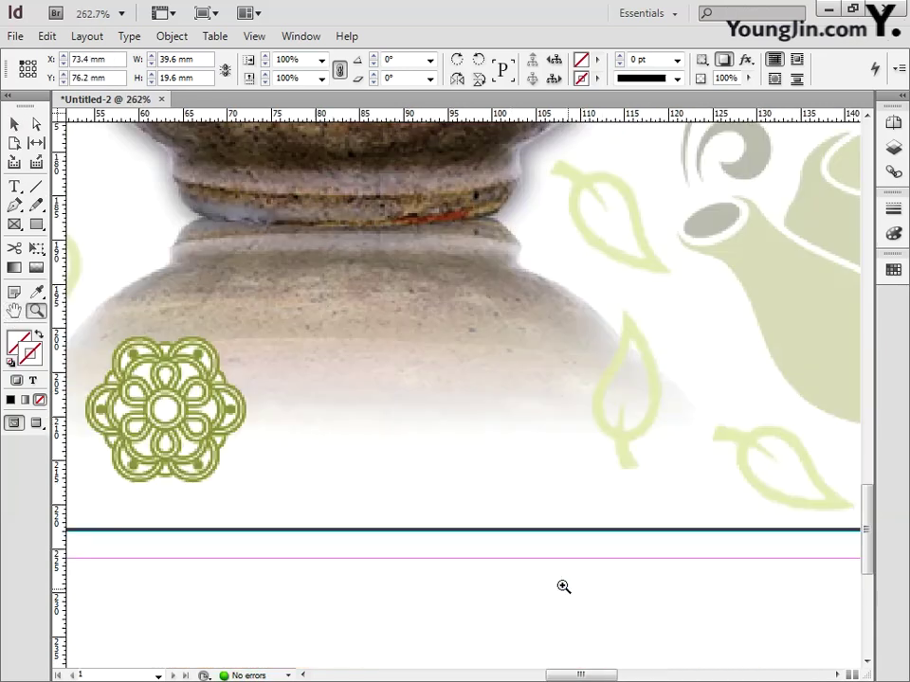
pyautogui.click(16, 186)
pyautogui.moveTo(267, 371); pyautogui.dragTo(696, 460)
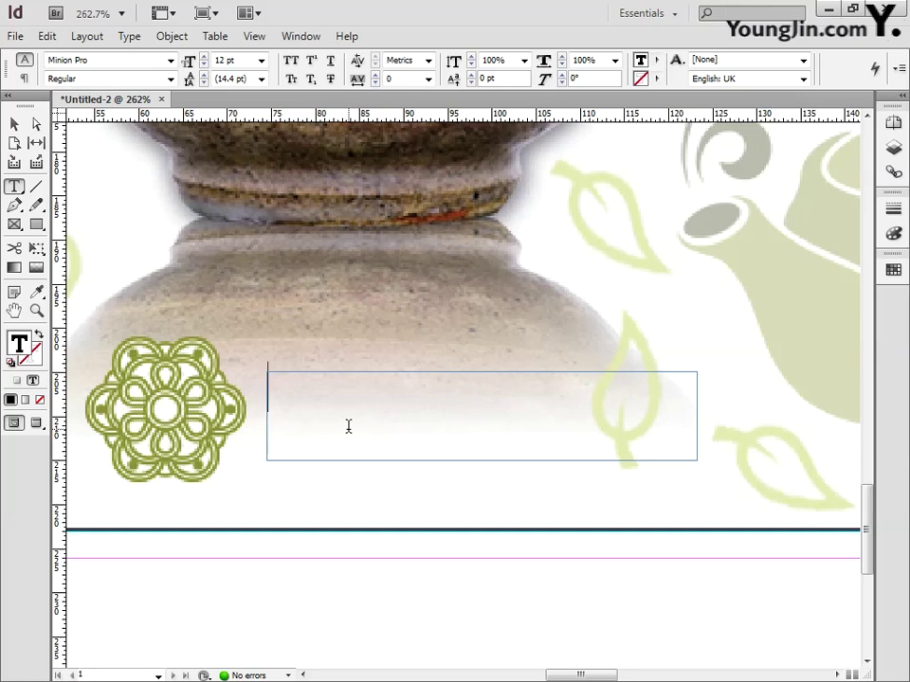
pyautogui.write('☒☒☒')
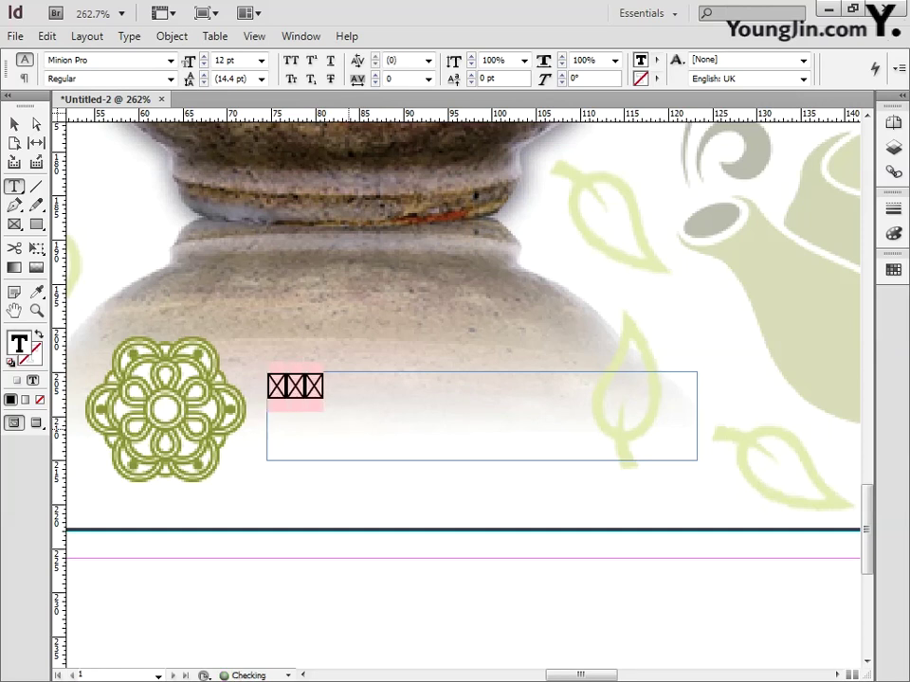
pyautogui.write('☒☒☒☒')
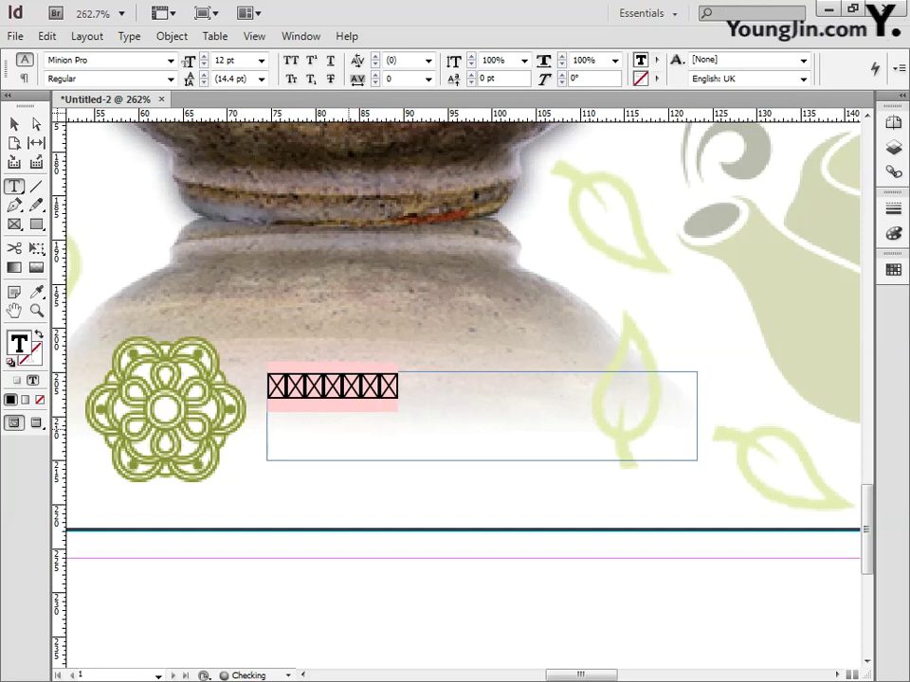
# - Colour the text beside the flower emblem brown with C 33, M 50, Y 90, K 30%
pyautogui.click(14, 124)
pyautogui.doubleClick(414, 394)
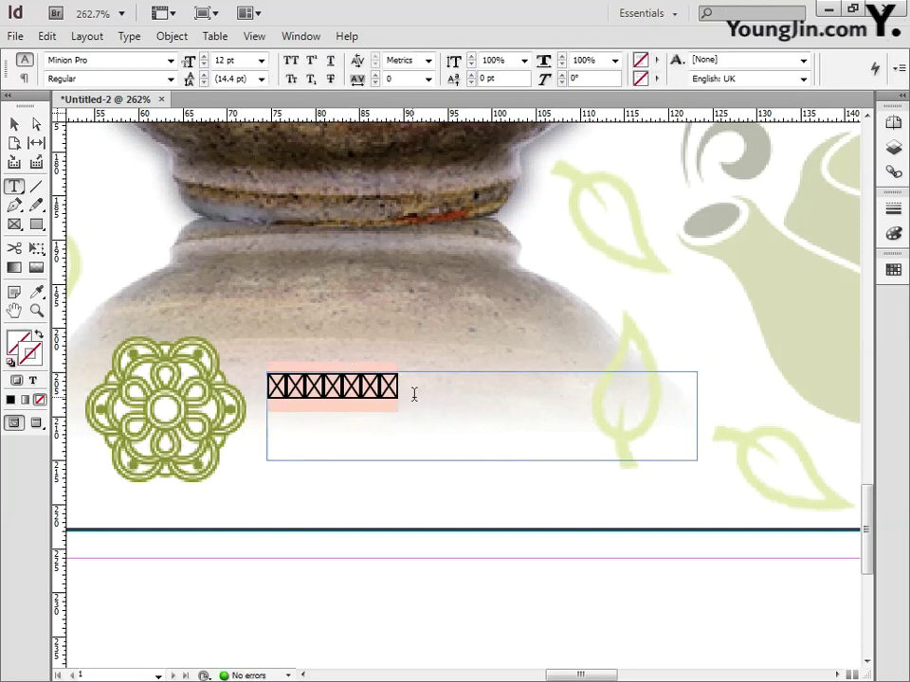
pyautogui.moveTo(414, 394); pyautogui.dragTo(260, 385)
pyautogui.doubleClick(18, 342)
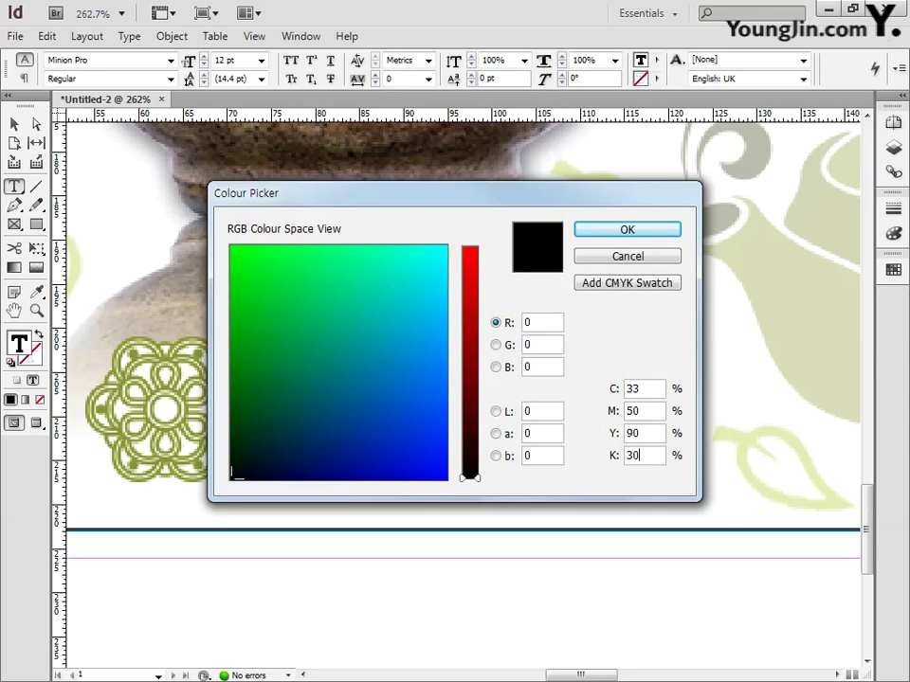
pyautogui.click(627, 230)
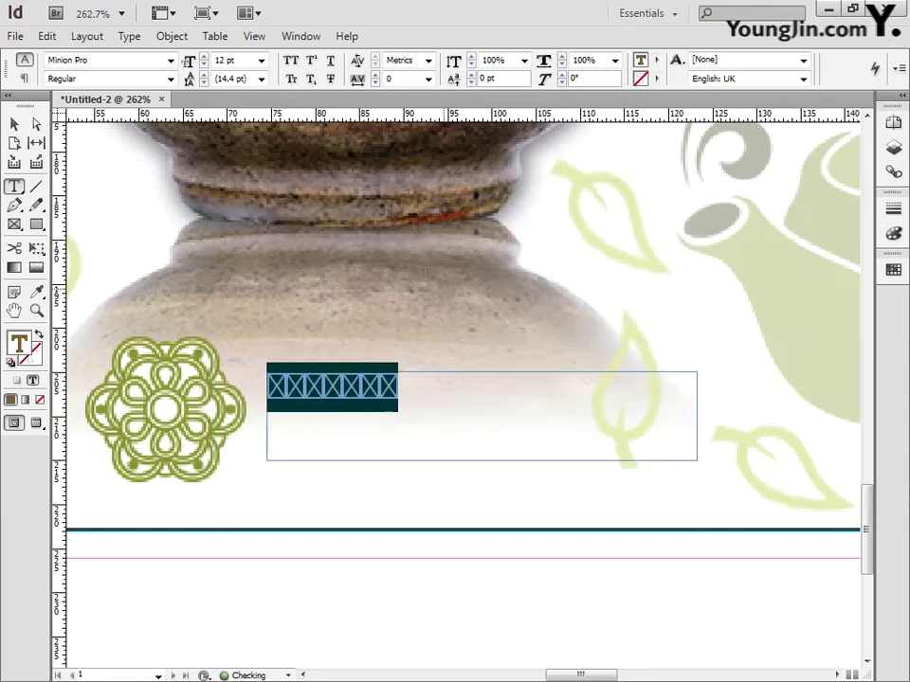
# - Change the font of the text beside the flower emblem to Adobe Myungjo Std M
pyautogui.click(401, 401)
pyautogui.moveTo(402, 400); pyautogui.dragTo(252, 396)
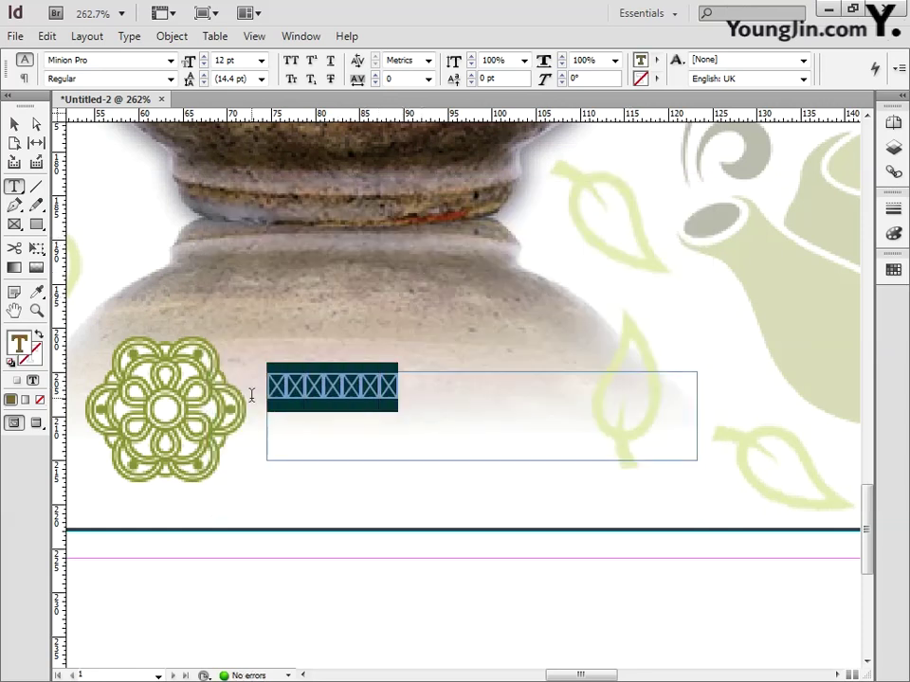
pyautogui.click(169, 61)
pyautogui.scroll(2, 349, 91)
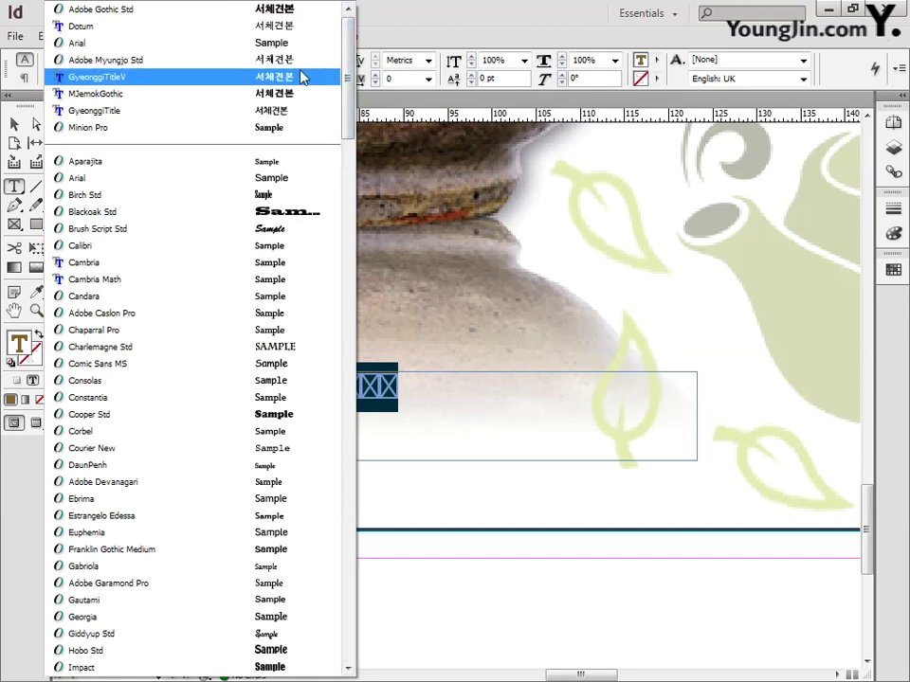
pyautogui.click(300, 59)
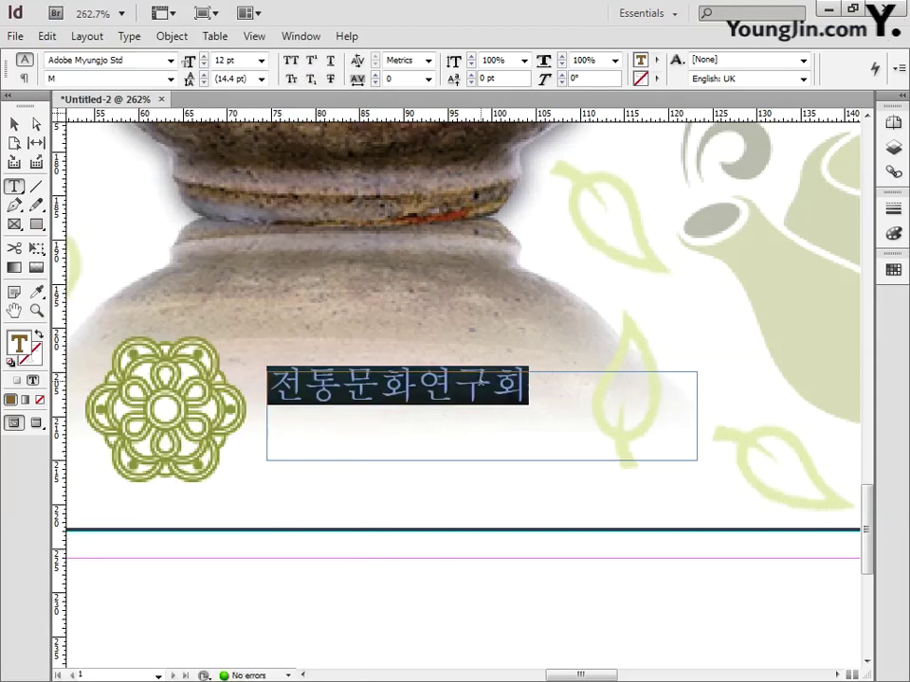
# - Set the organisation name beside the emblem to 18 pt and move its frame to about X 74 mm, Y 207 mm
pyautogui.doubleClick(227, 60)
pyautogui.write('14')
pyautogui.press('Return')
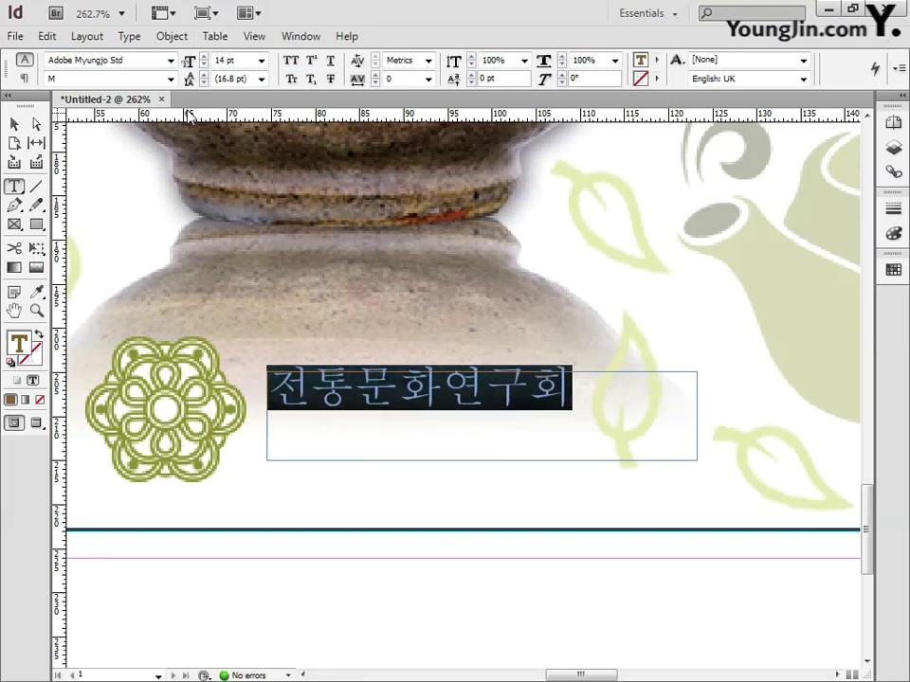
pyautogui.click(192, 62)
pyautogui.write('18')
pyautogui.press('Return')
pyautogui.press('Escape')
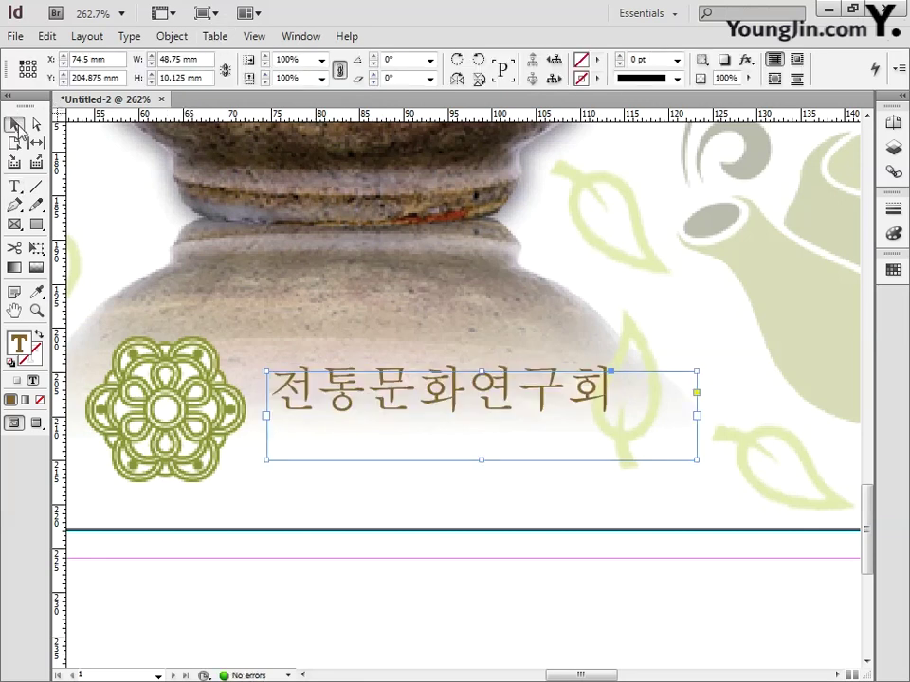
pyautogui.moveTo(384, 410); pyautogui.dragTo(376, 428)
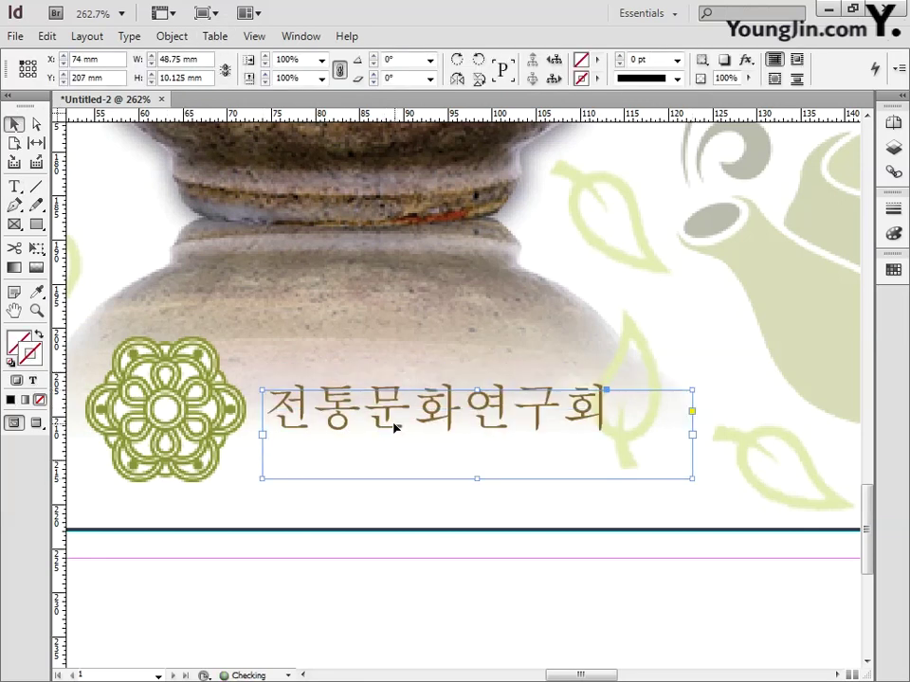
# - Add a 5 x 5 mm text frame reading "01" beside the vertical crop mark at the poster's lower-left corner
pyautogui.doubleClick(14, 311)
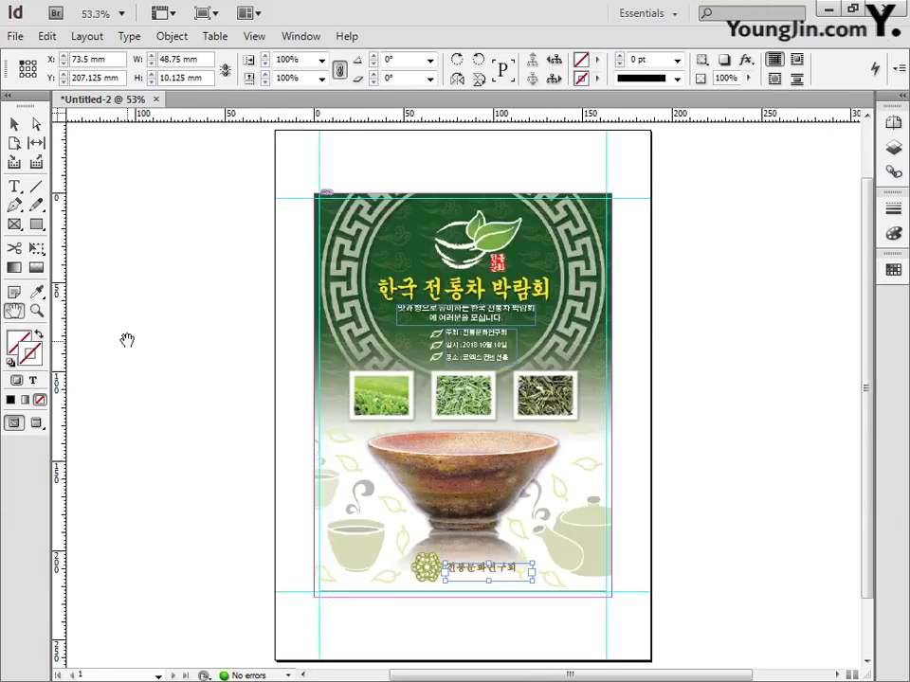
pyautogui.click(36, 310)
pyautogui.moveTo(297, 590); pyautogui.dragTo(339, 616)
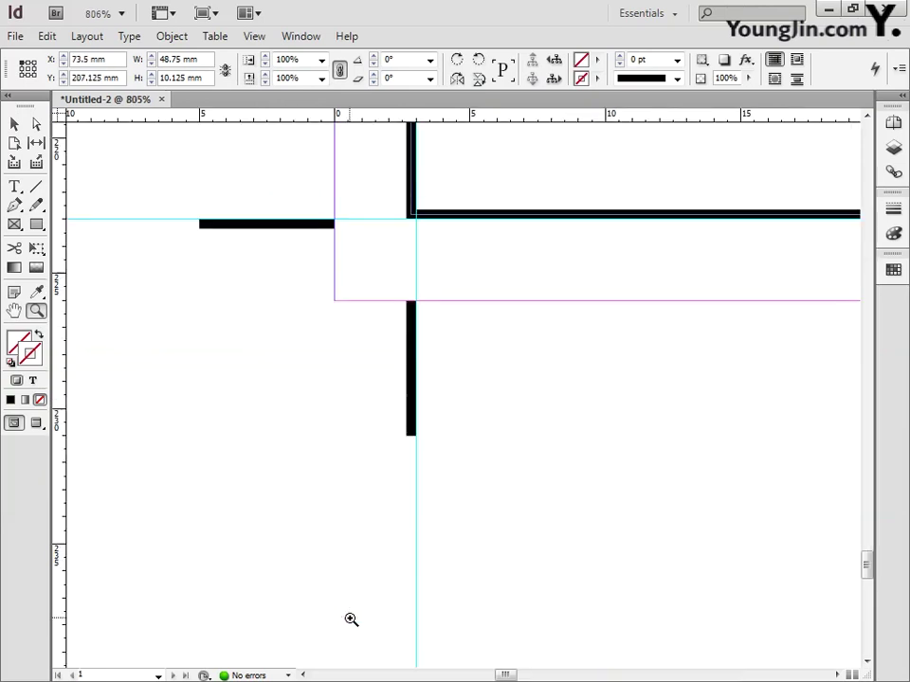
pyautogui.click(16, 187)
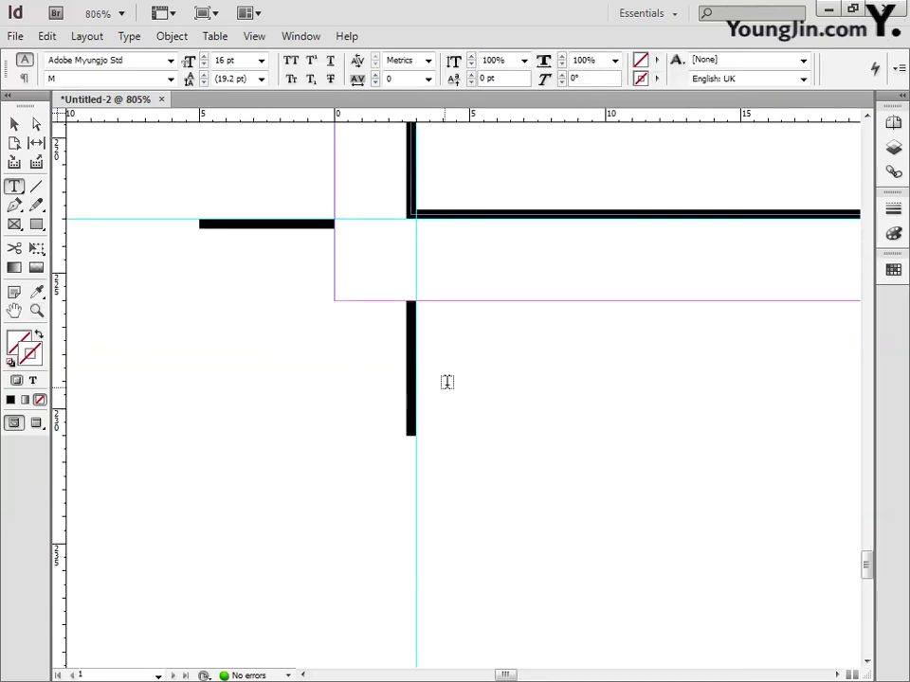
pyautogui.moveTo(460, 352); pyautogui.dragTo(595, 487)
pyautogui.write('01')
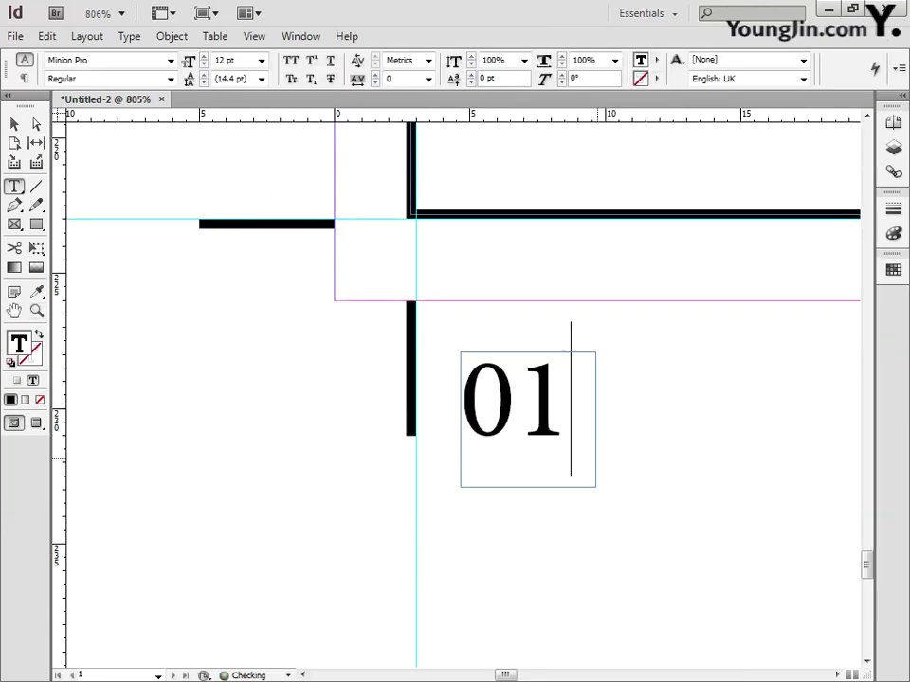
# - Format the "01" number beside the crop mark in Dotum at 10 pt
pyautogui.moveTo(577, 409); pyautogui.dragTo(470, 409)
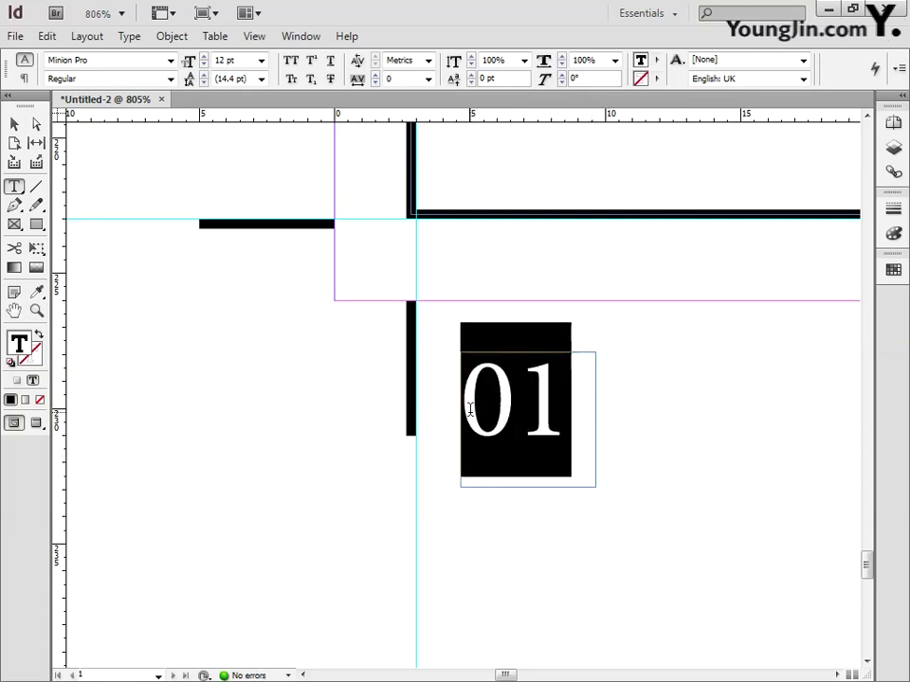
pyautogui.click(171, 59)
pyautogui.moveTo(347, 97); pyautogui.dragTo(349, 71)
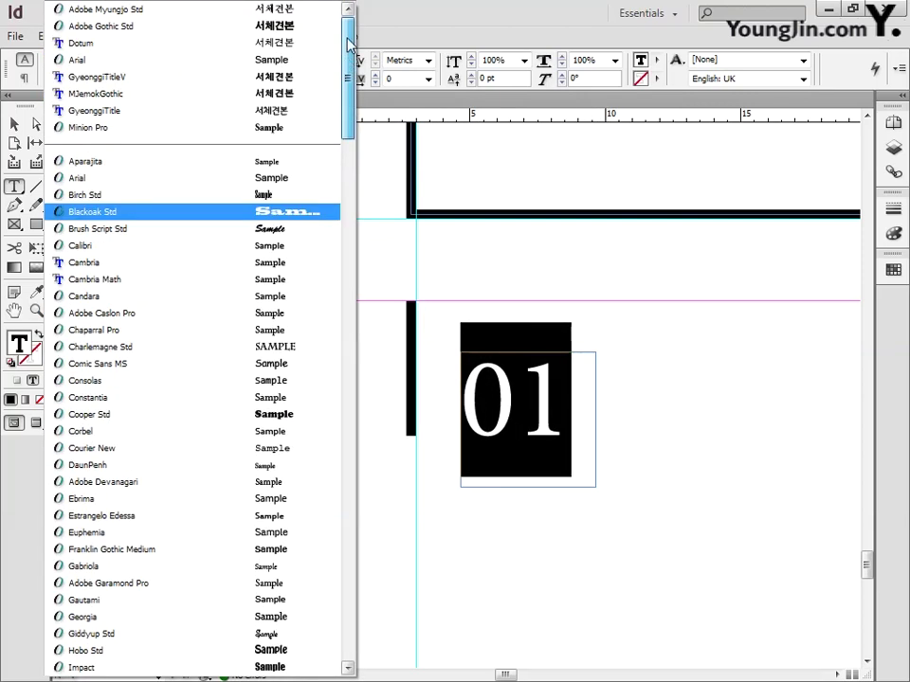
pyautogui.click(228, 43)
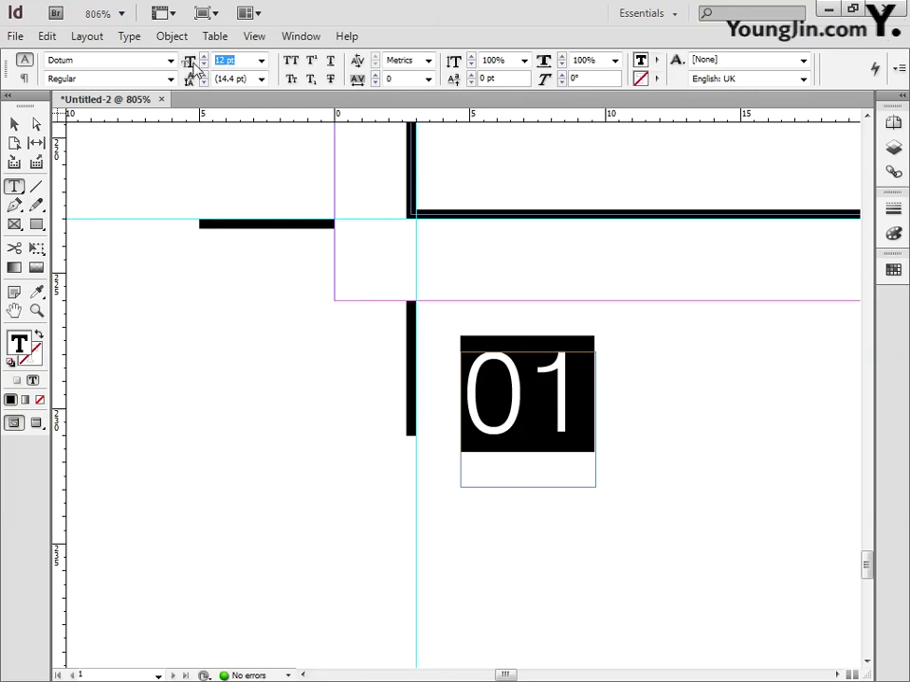
pyautogui.write('10')
pyautogui.press('Return')
# - Move the "01" frame closer to the crop mark, to about X 3.6 mm, Y 228.5 mm, and deselect it
pyautogui.click(15, 125)
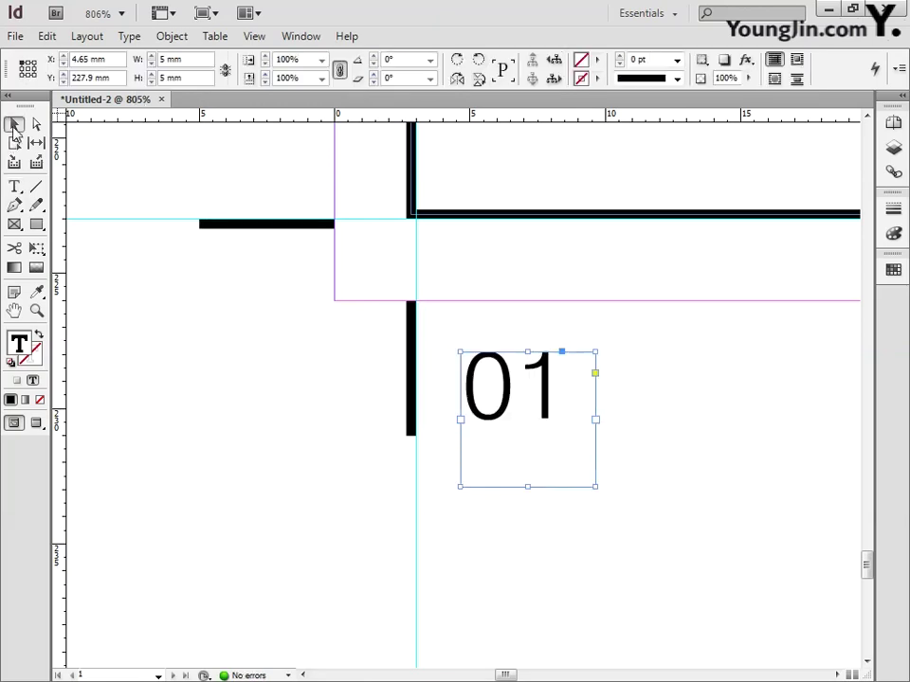
pyautogui.moveTo(497, 358); pyautogui.dragTo(468, 374)
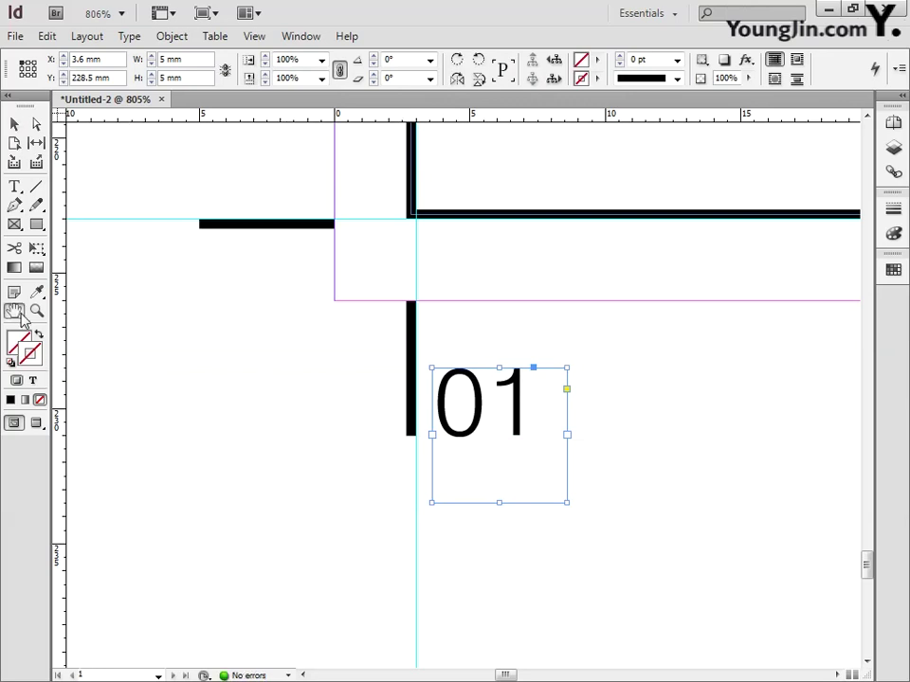
pyautogui.doubleClick(17, 312)
pyautogui.click(16, 124)
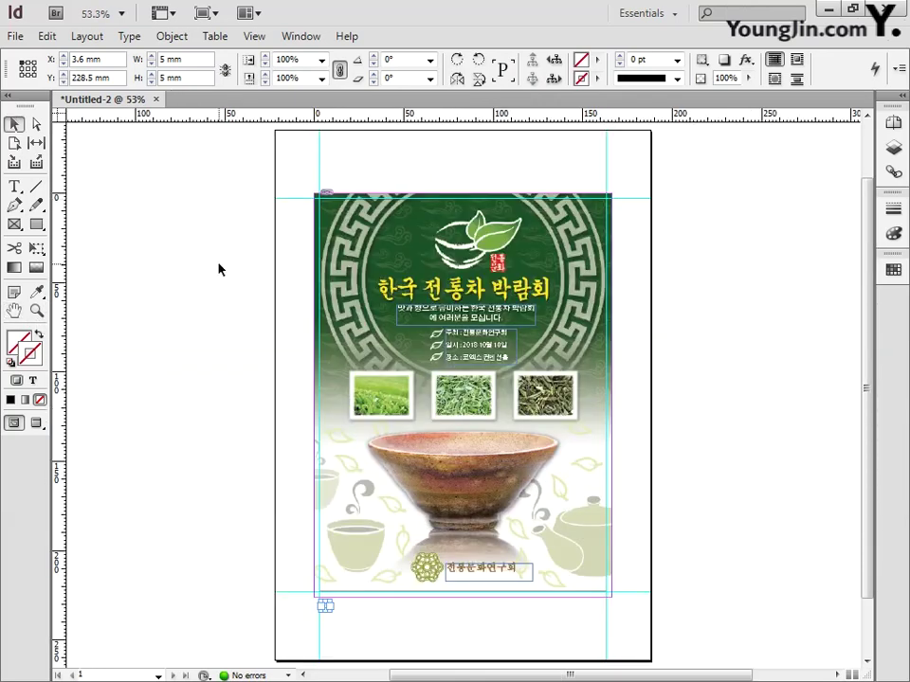
pyautogui.click(167, 301)
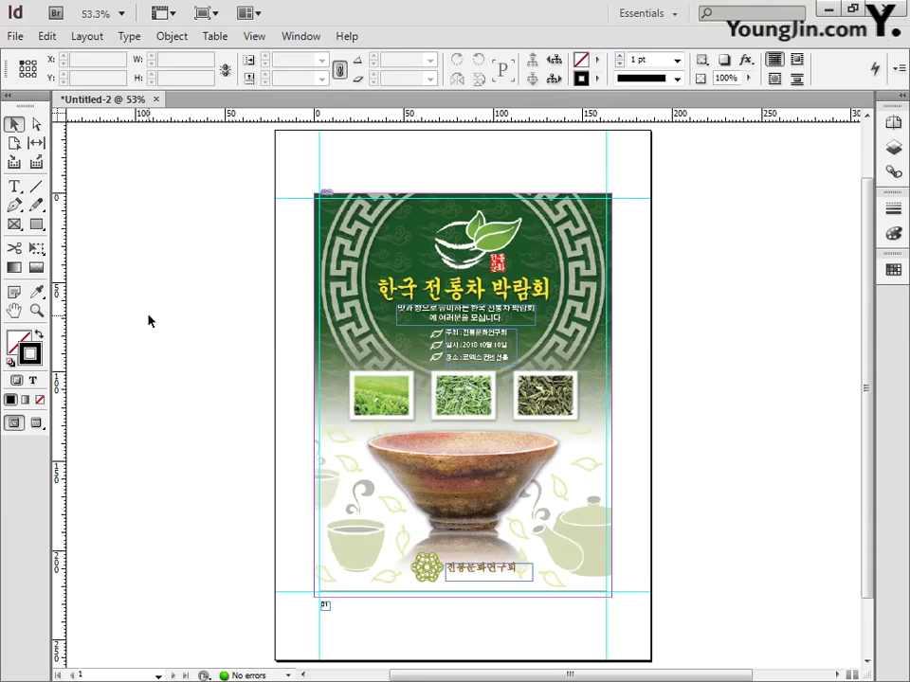
# - Save the poster as an InDesign CS6 document named 01 in the 작업 folder
pyautogui.click(15, 36)
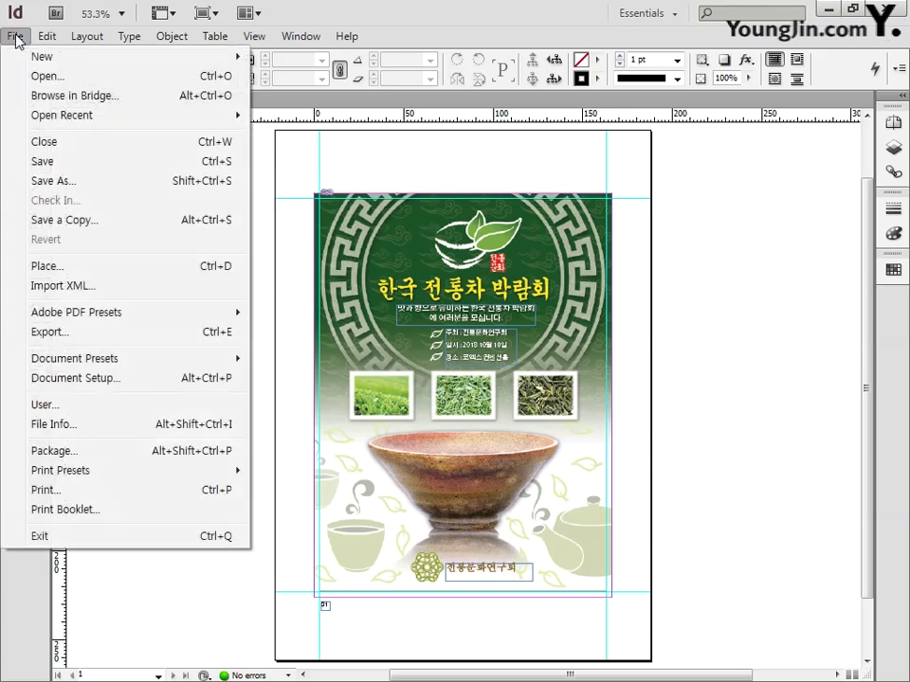
pyautogui.click(46, 161)
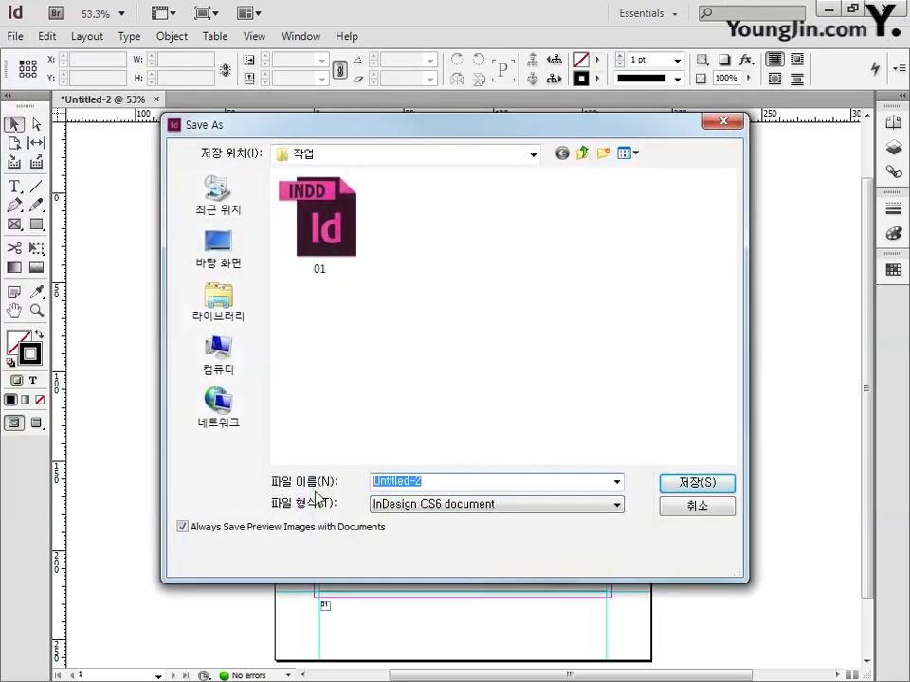
pyautogui.write('01')
pyautogui.press('Return')
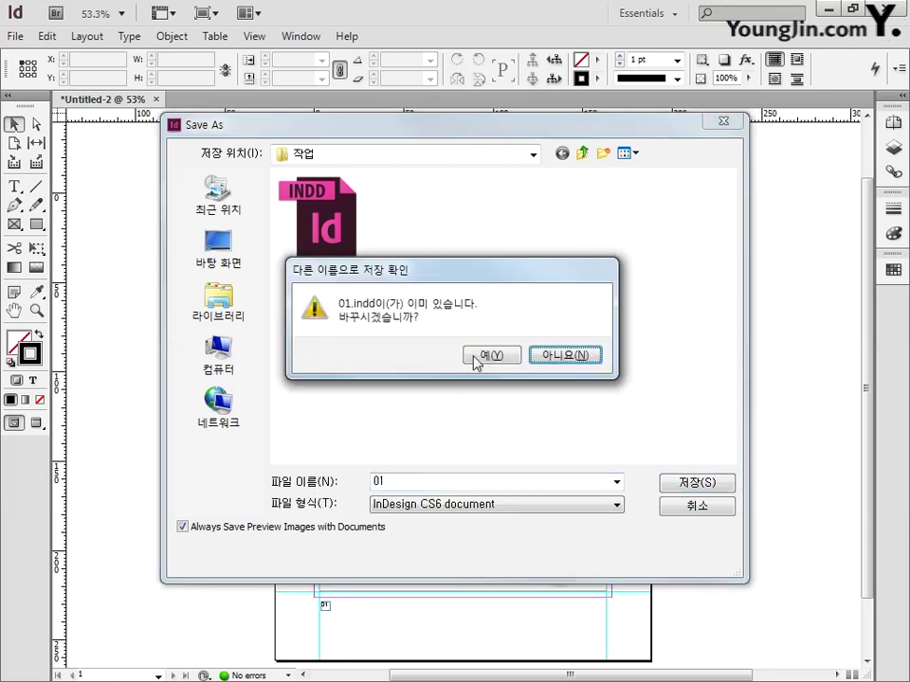